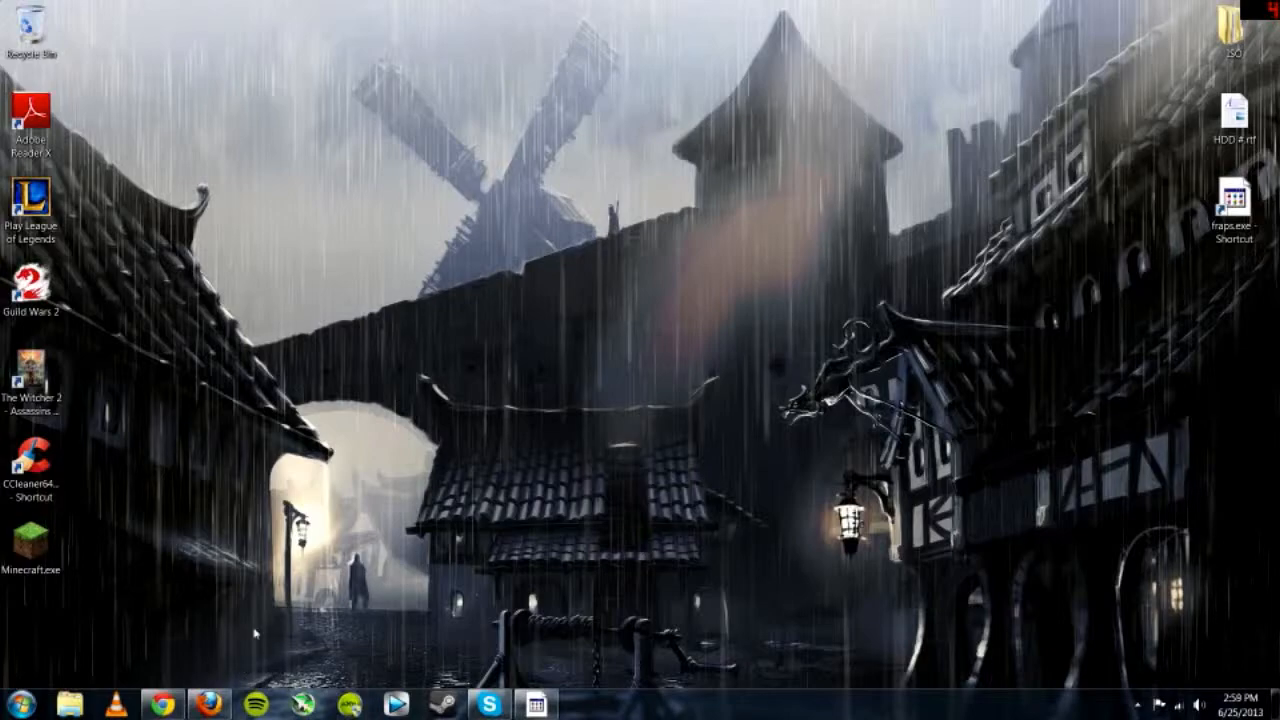
- Bring up the Fraps window, reposition it slightly and minimize it
{"action": "mouse_move", "coordinate": [536, 705]}
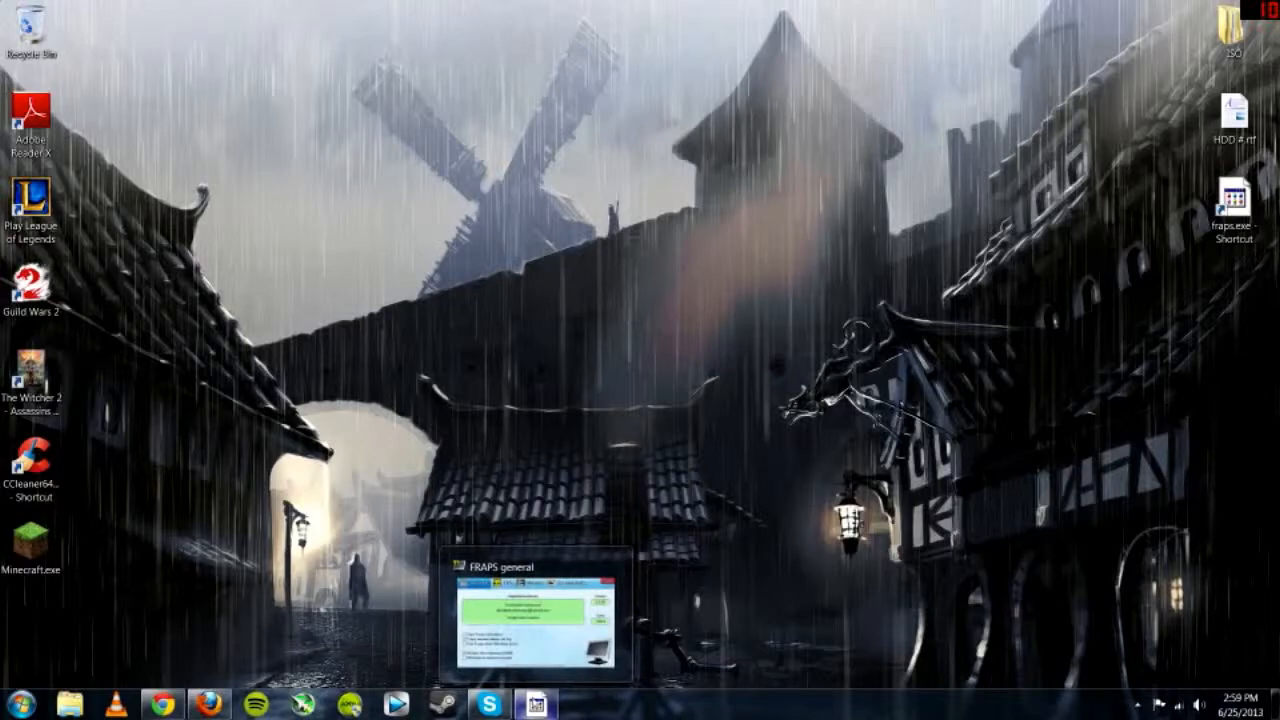
{"action": "left_click", "coordinate": [536, 705]}
{"action": "left_click_drag", "start_coordinate": [690, 200], "coordinate": [656, 228]}
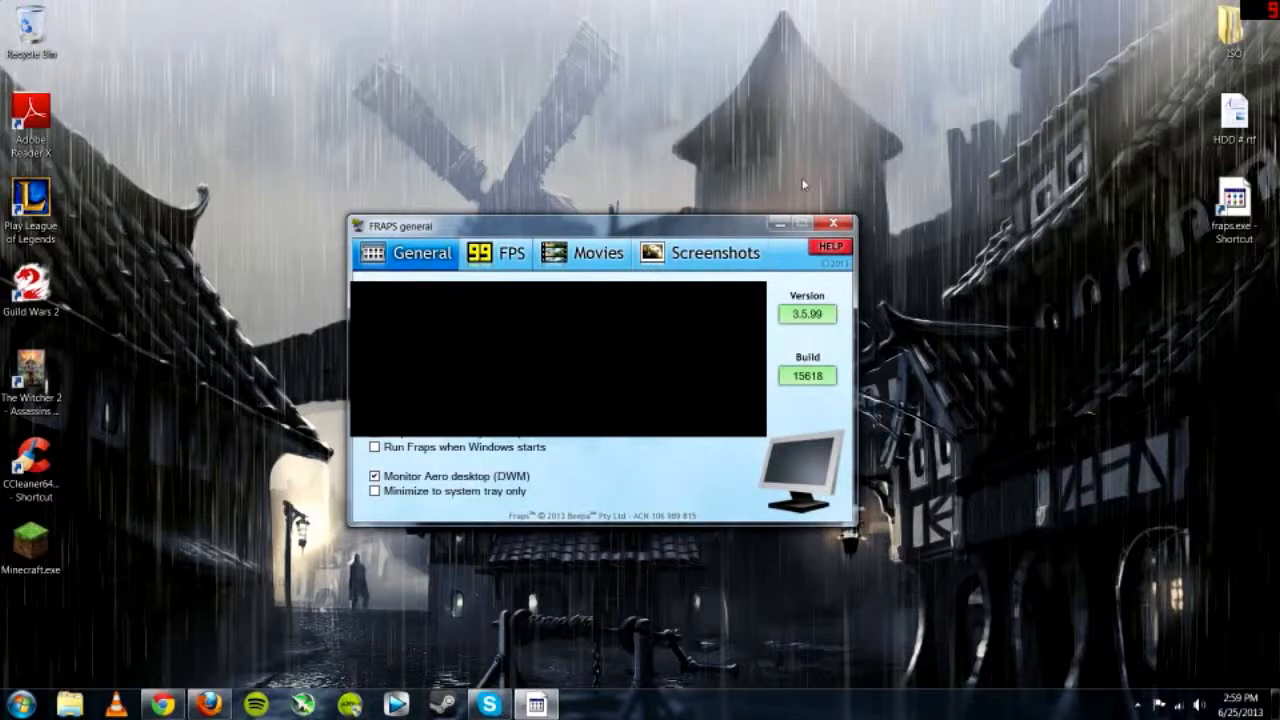
{"action": "left_click", "coordinate": [778, 222]}
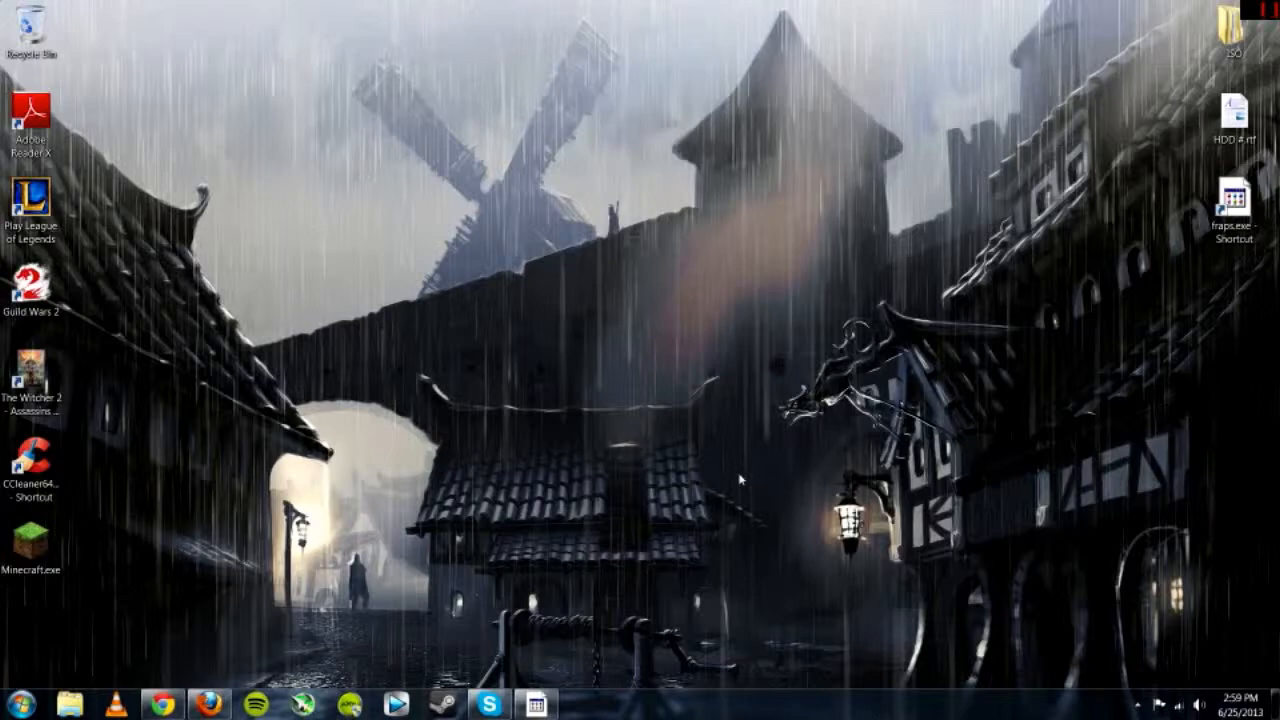
- Restore Fraps, review its Movies, General and FPS settings, and minimize the window again
{"action": "left_click", "coordinate": [542, 706]}
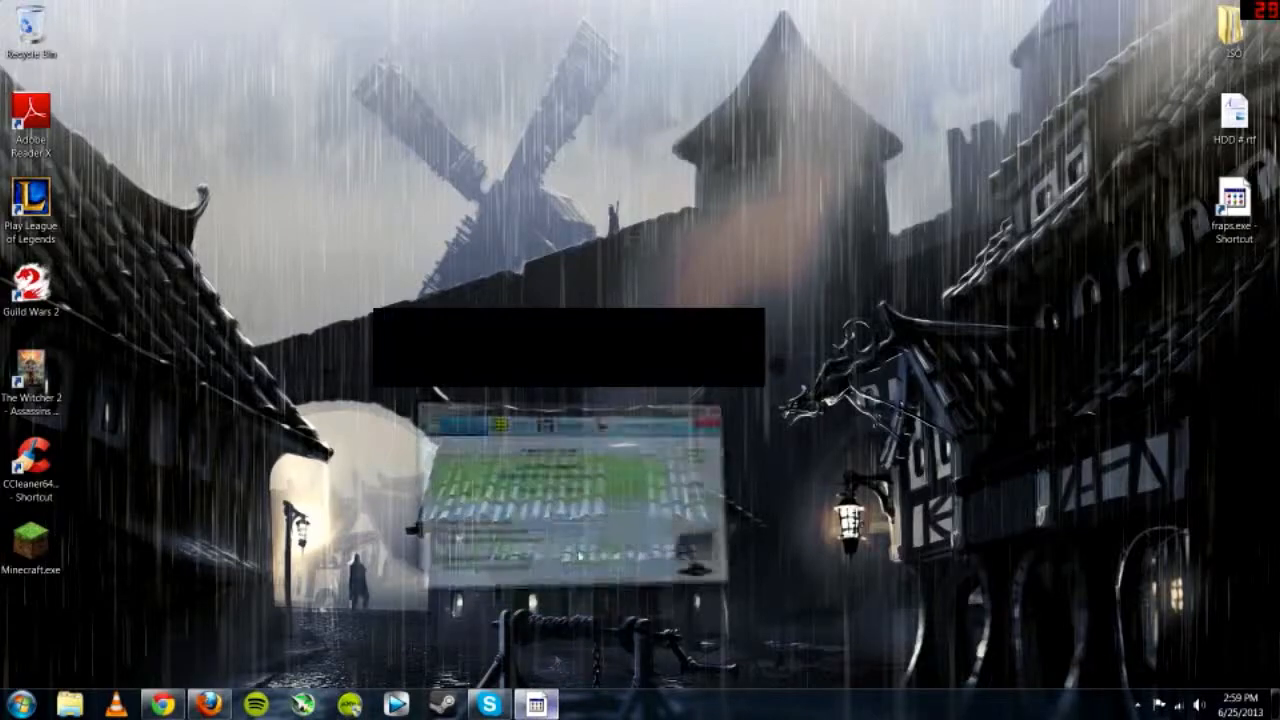
{"action": "left_click", "coordinate": [565, 252]}
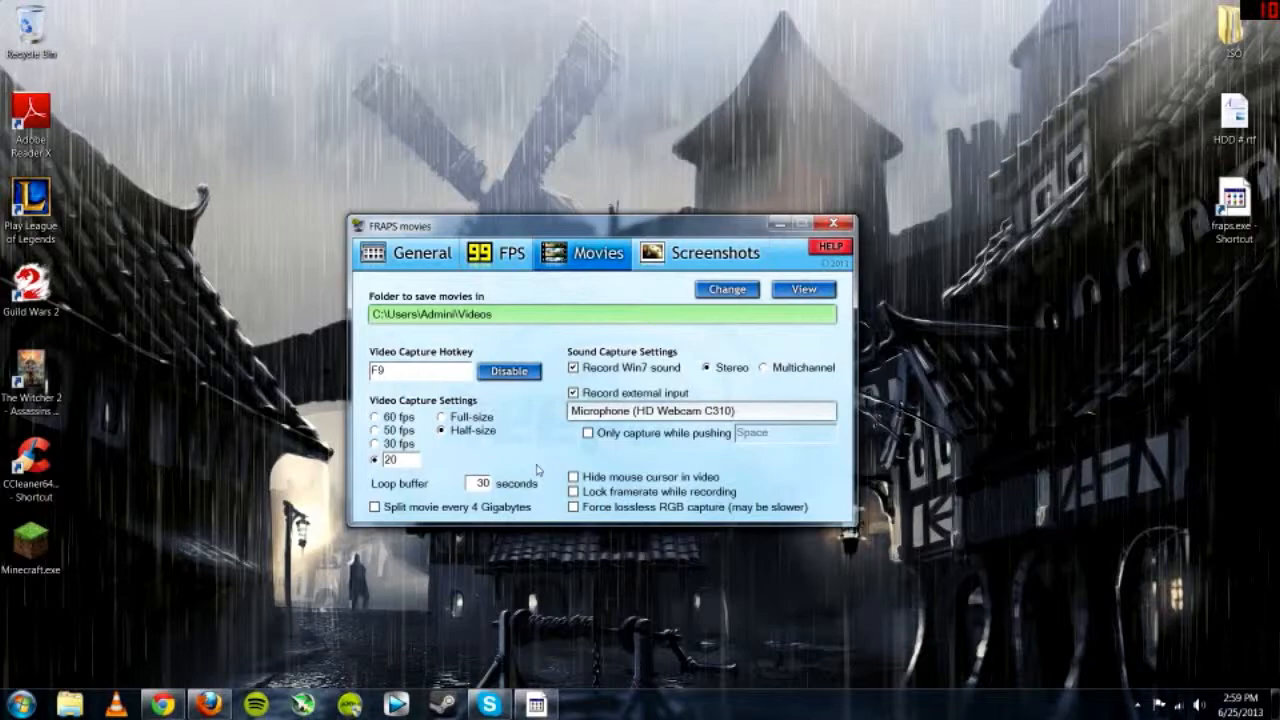
{"action": "left_click", "coordinate": [407, 264]}
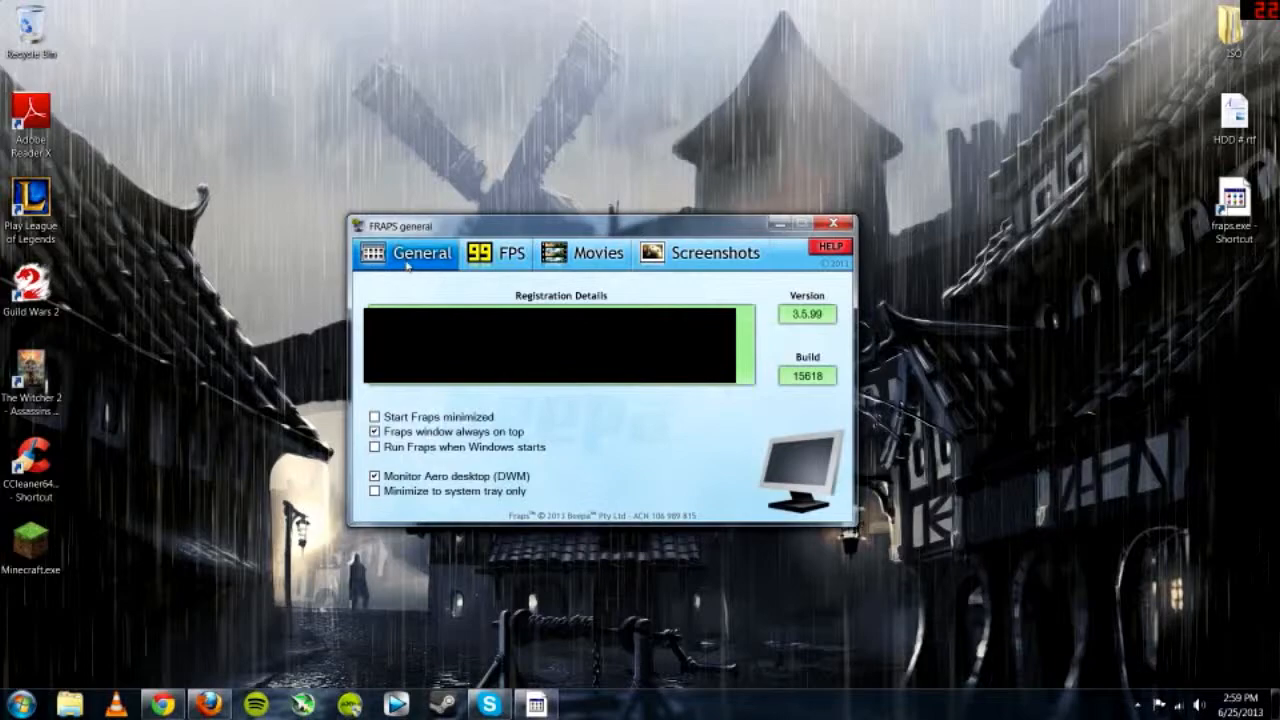
{"action": "left_click", "coordinate": [490, 254]}
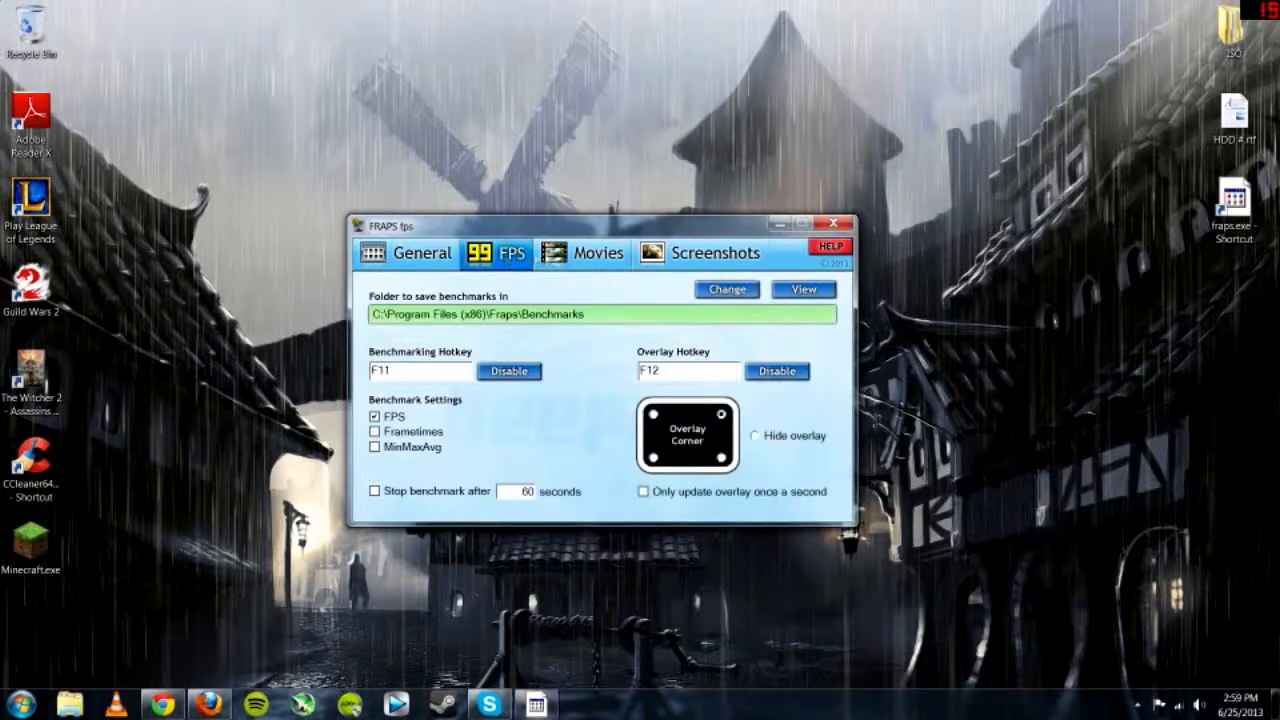
{"action": "left_click", "coordinate": [592, 254]}
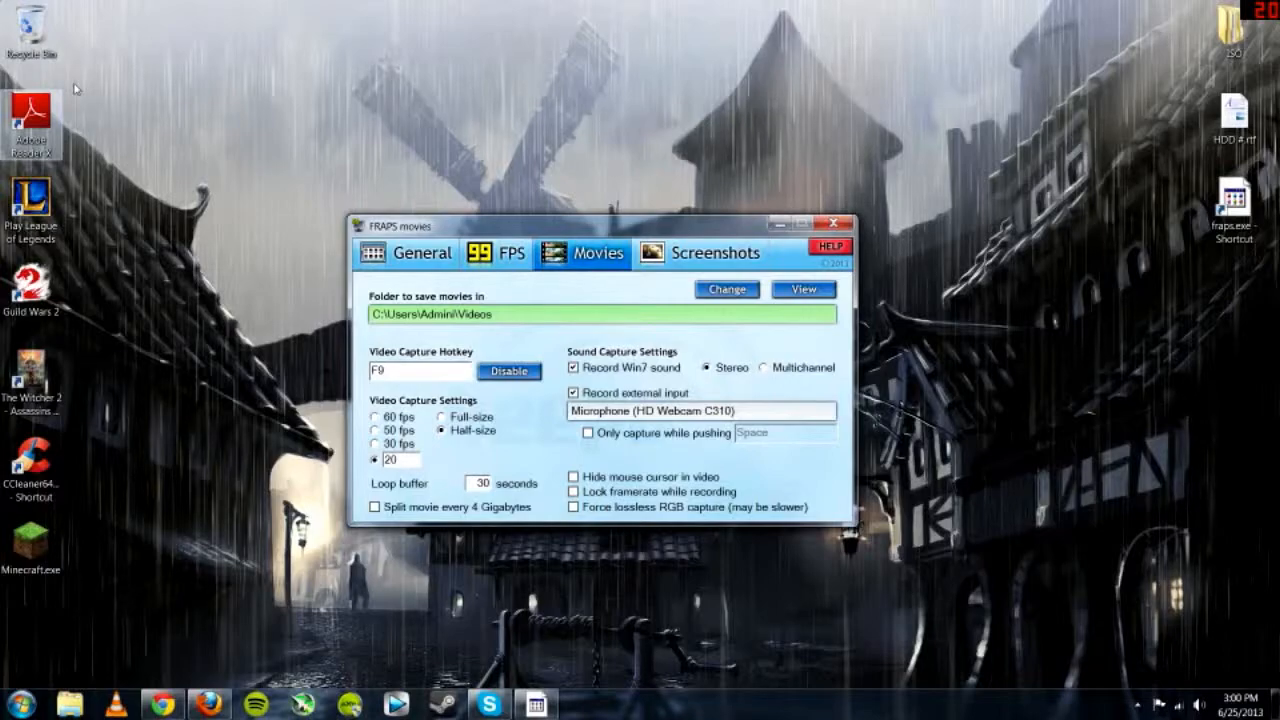
{"action": "left_click", "coordinate": [445, 256]}
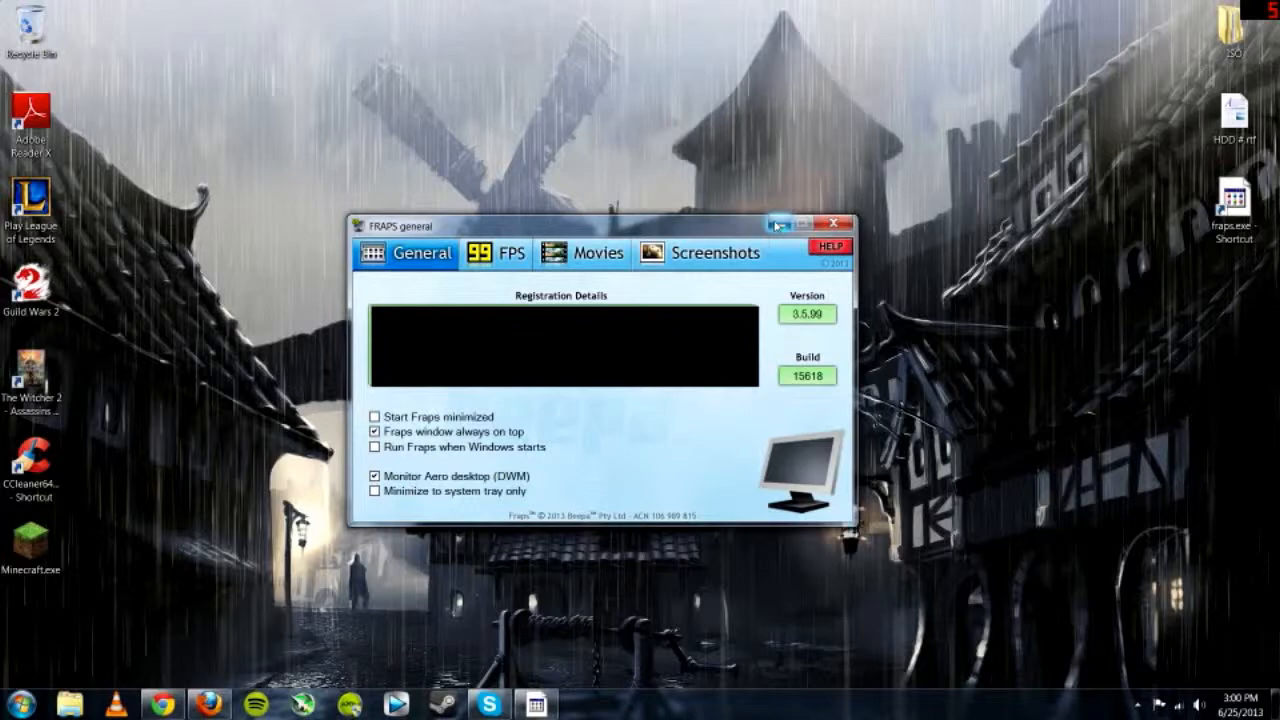
{"action": "left_click", "coordinate": [777, 224]}
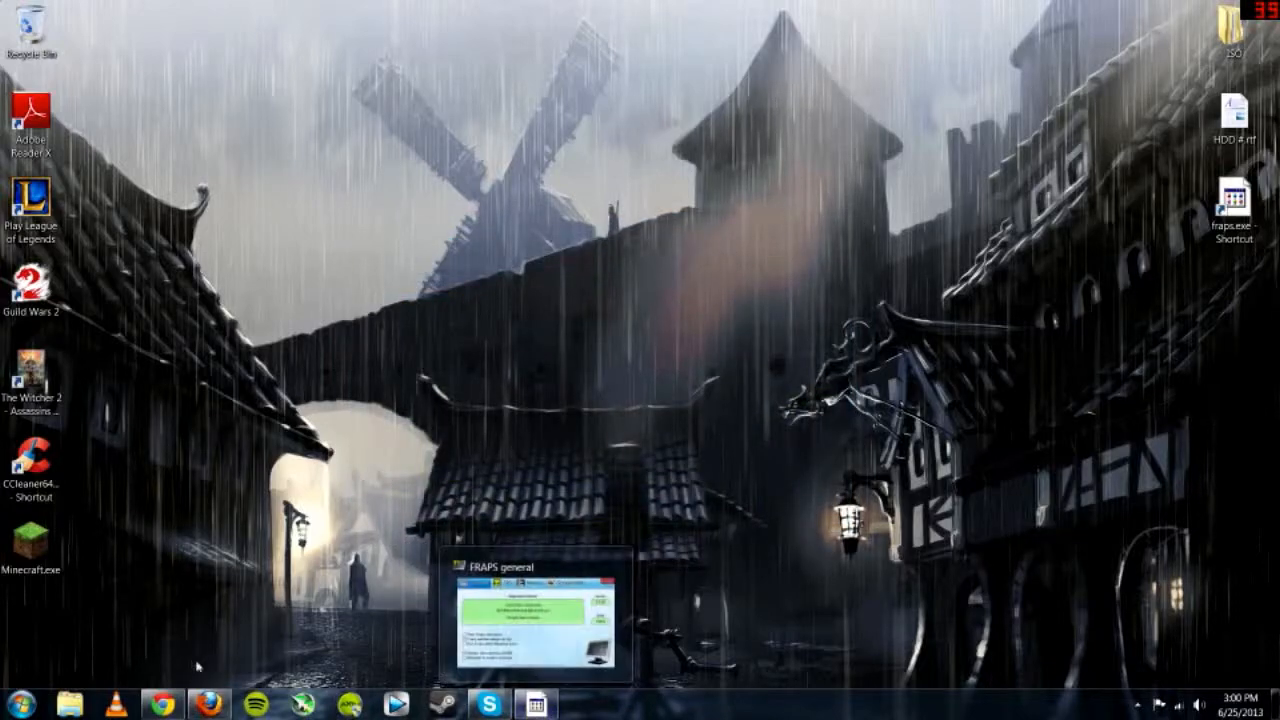
- Switch to Firefox and load google.com in the tab showing reddit
{"action": "left_click", "coordinate": [208, 705]}
{"action": "left_click", "coordinate": [456, 11]}
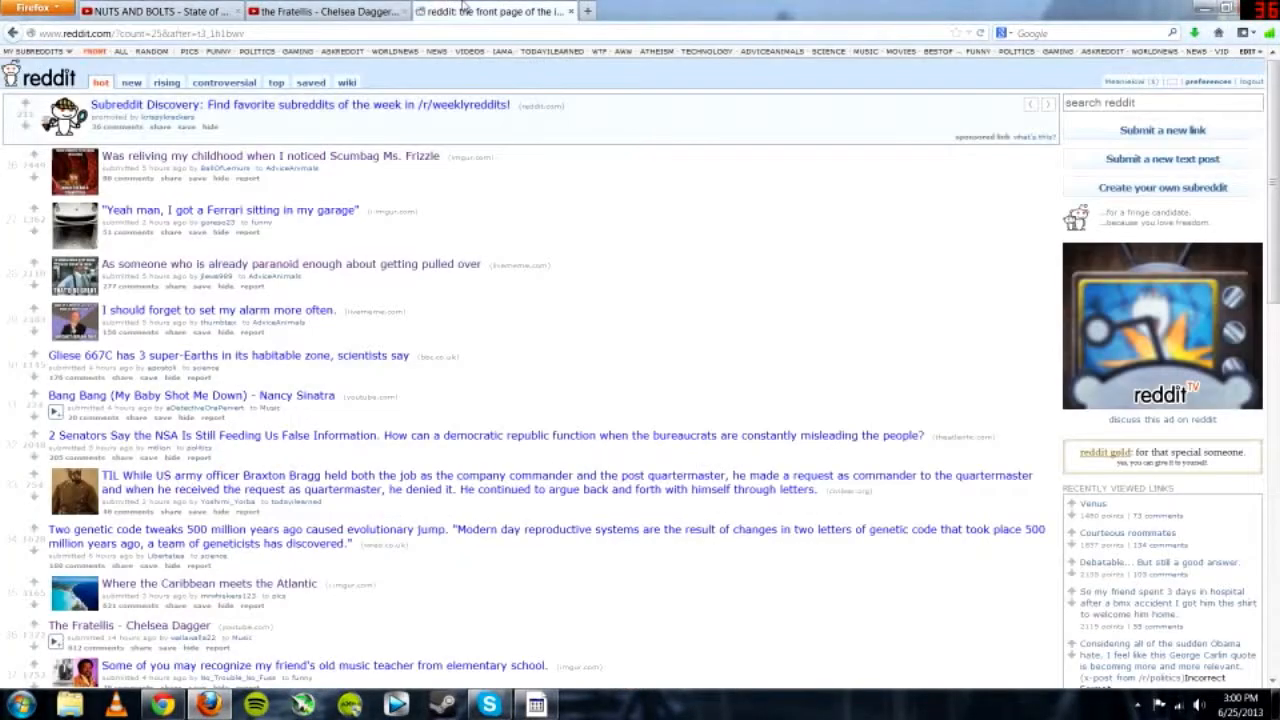
{"action": "key", "text": "ctrl+l"}
{"action": "type", "text": "google.com/"}
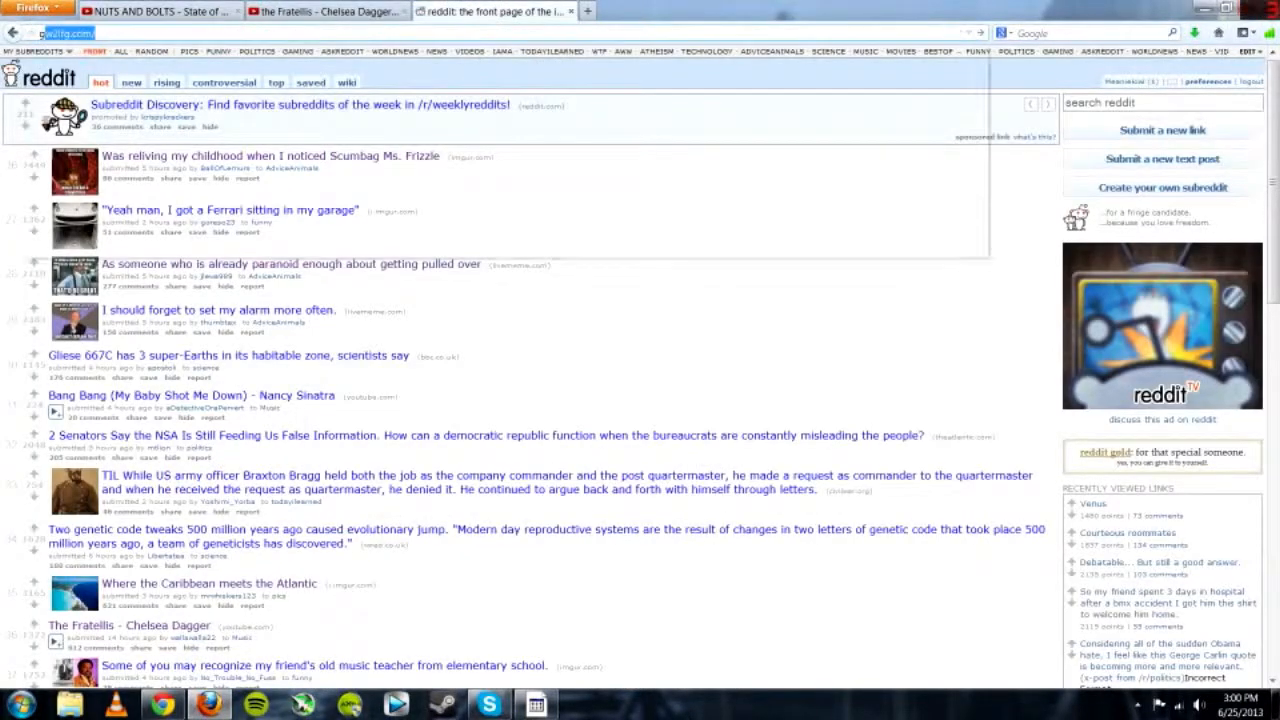
{"action": "key", "text": "Return"}
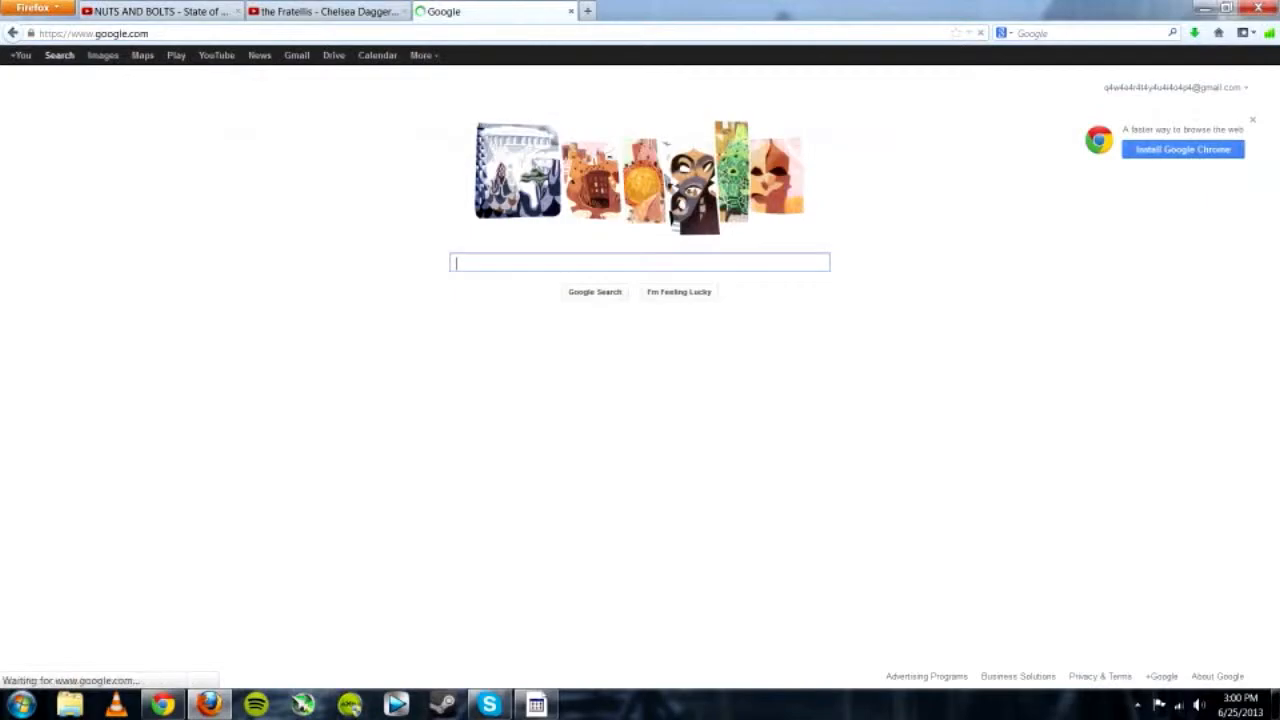
- Search Google for "fraps" and open the Download page of the official Fraps site
{"action": "type", "text": "fraps"}
{"action": "key", "text": "Return"}
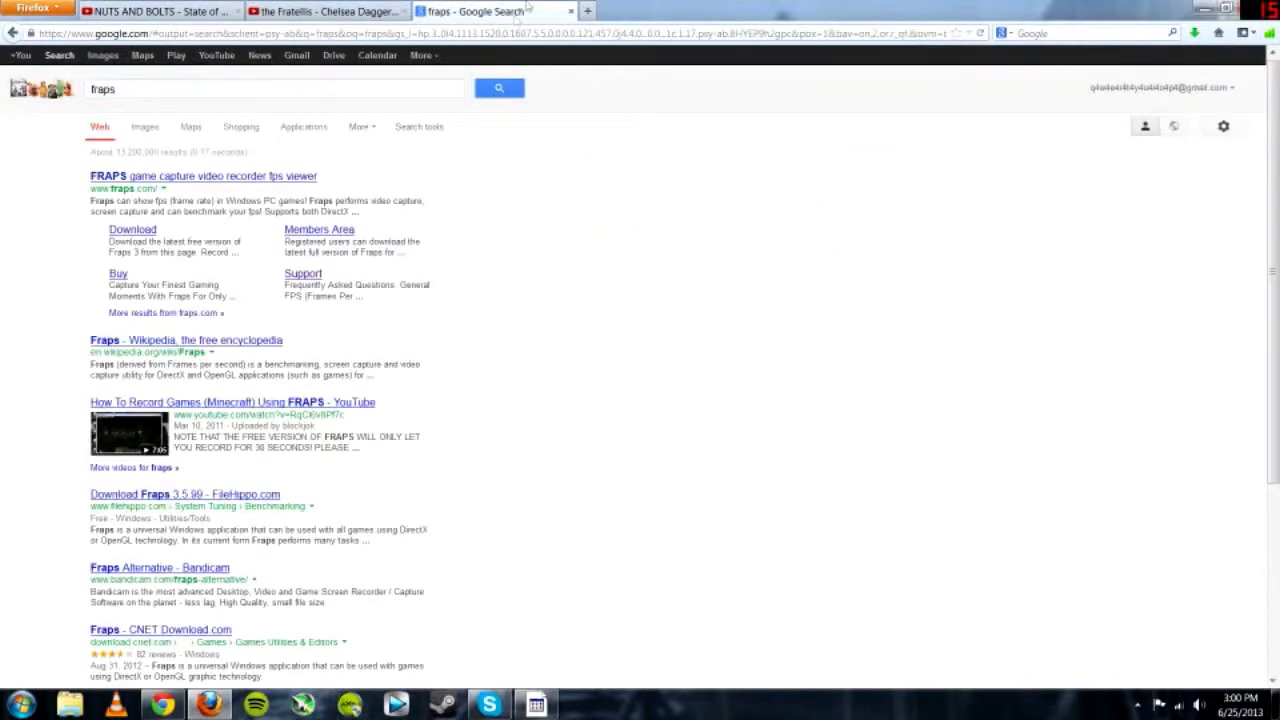
{"action": "left_click", "coordinate": [113, 229]}
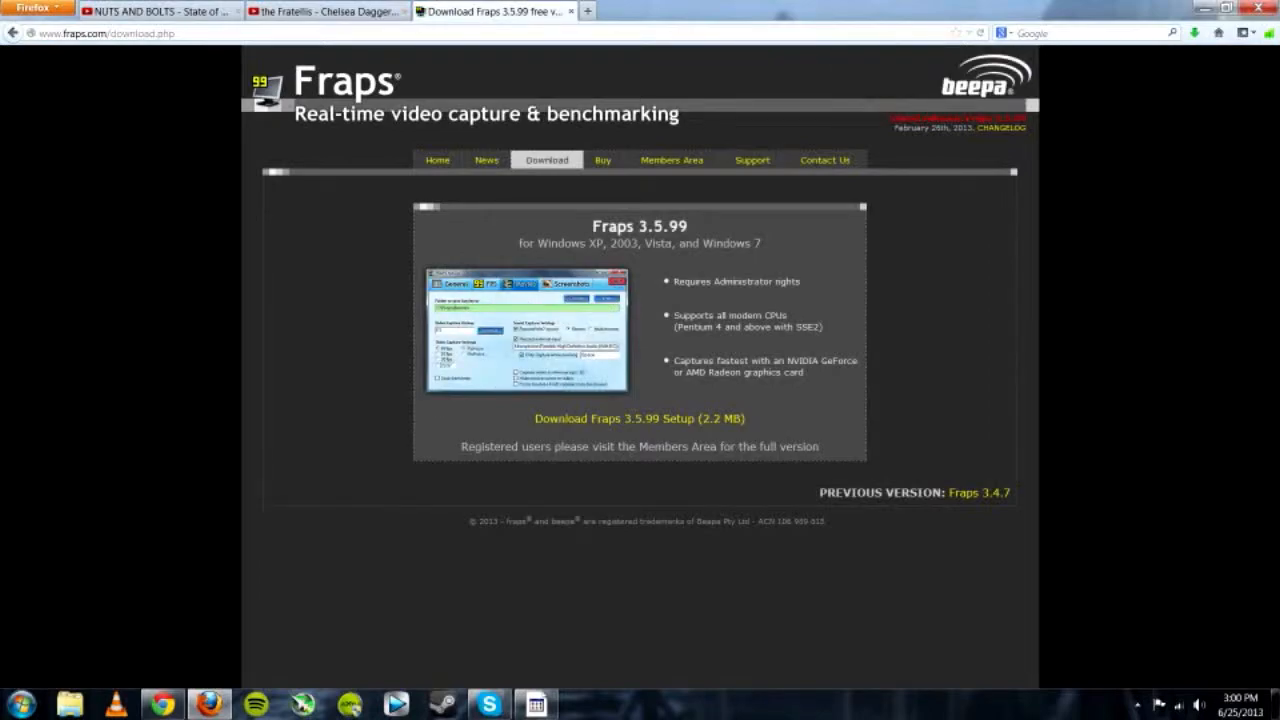
{"action": "left_click_drag", "start_coordinate": [774, 430], "coordinate": [823, 416]}
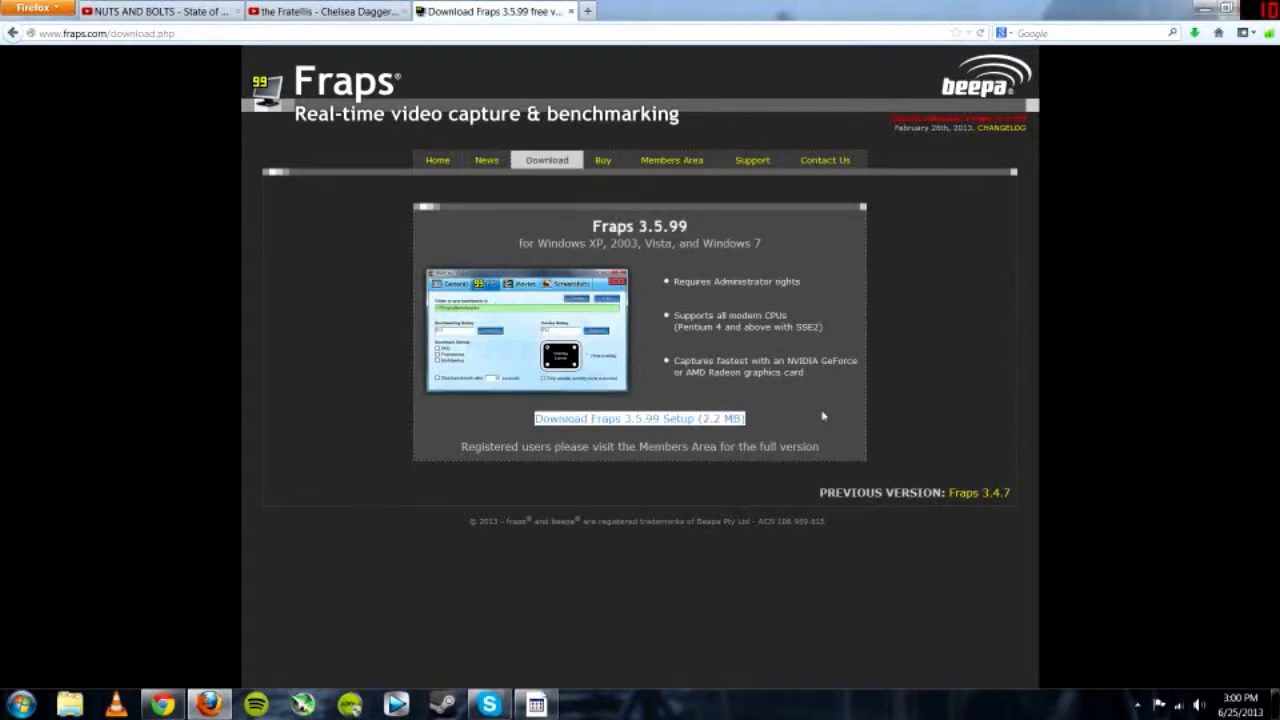
{"action": "left_click", "coordinate": [823, 416]}
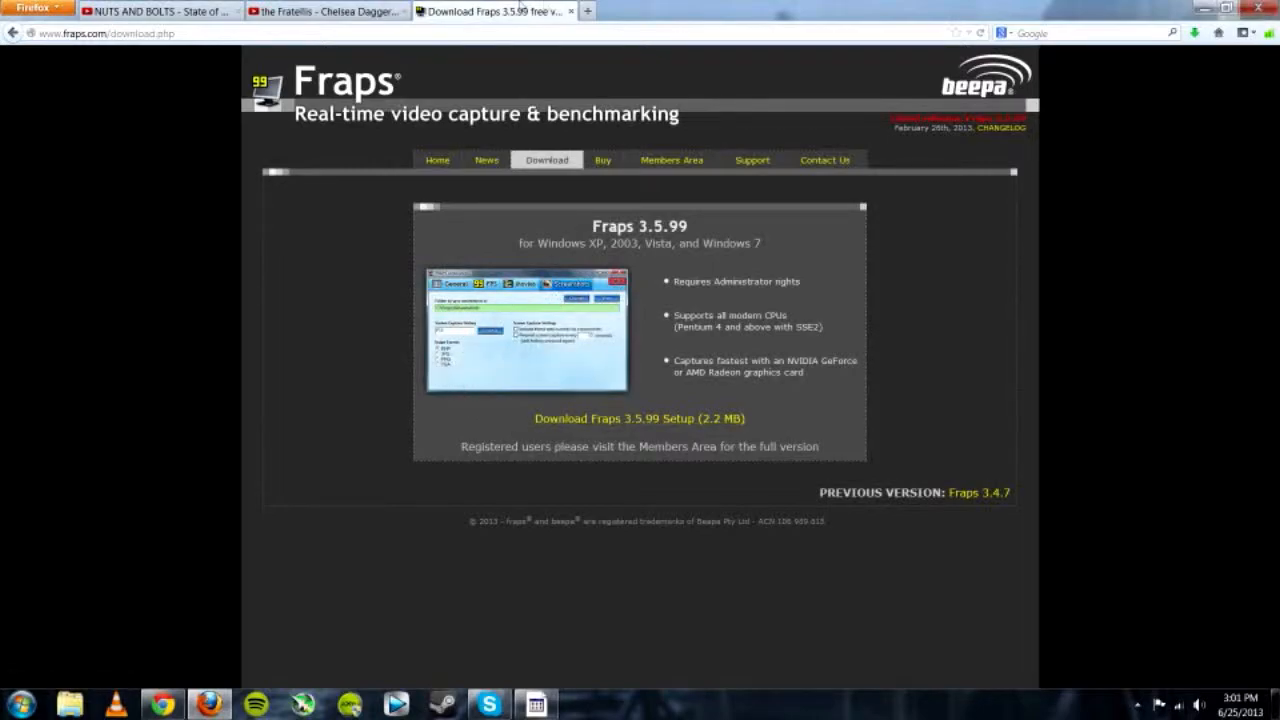
- Search the web for "xvid" in a new tab and open the Xvid.org Downloads page
{"action": "left_click", "coordinate": [587, 11]}
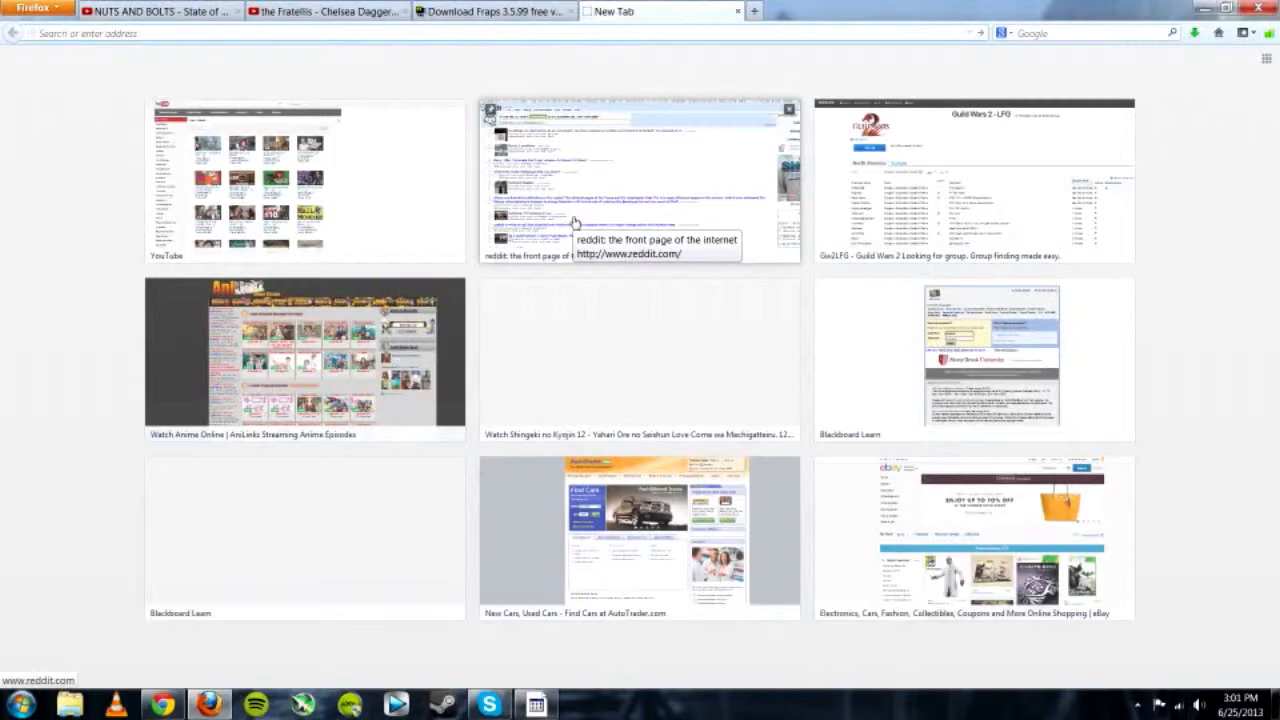
{"action": "type", "text": "xvid"}
{"action": "key", "text": "Return"}
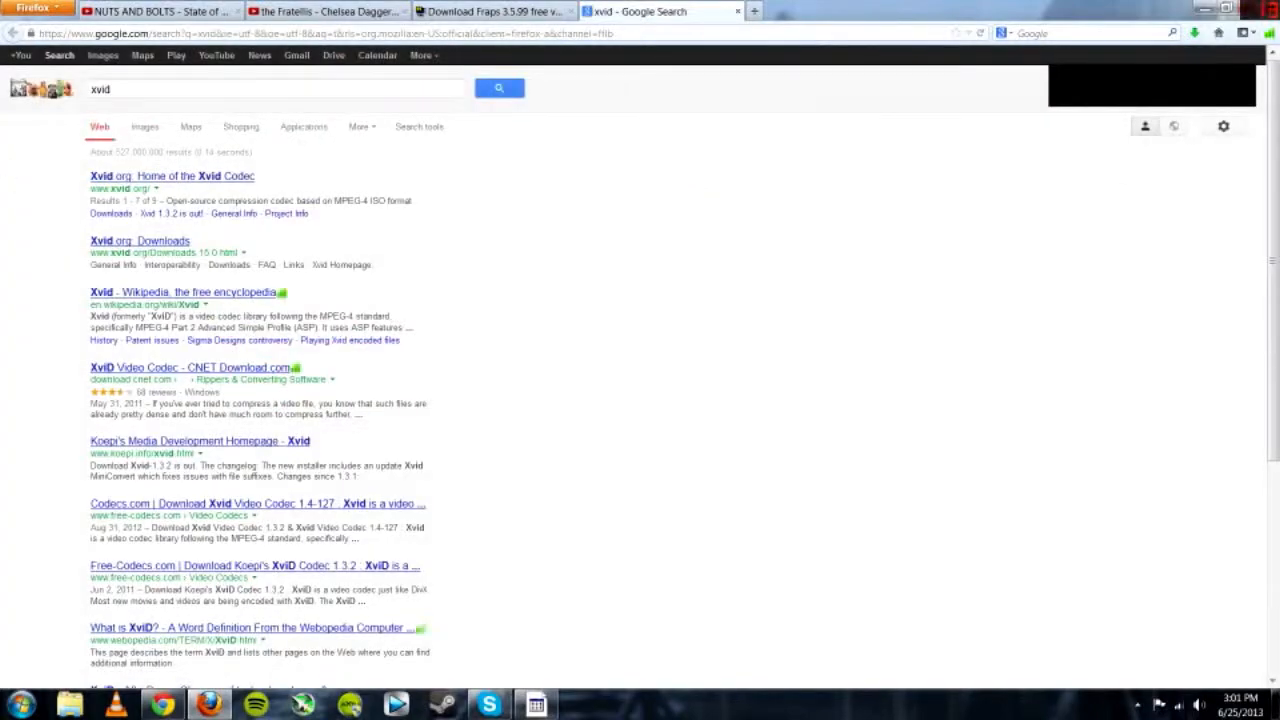
{"action": "left_click", "coordinate": [150, 250]}
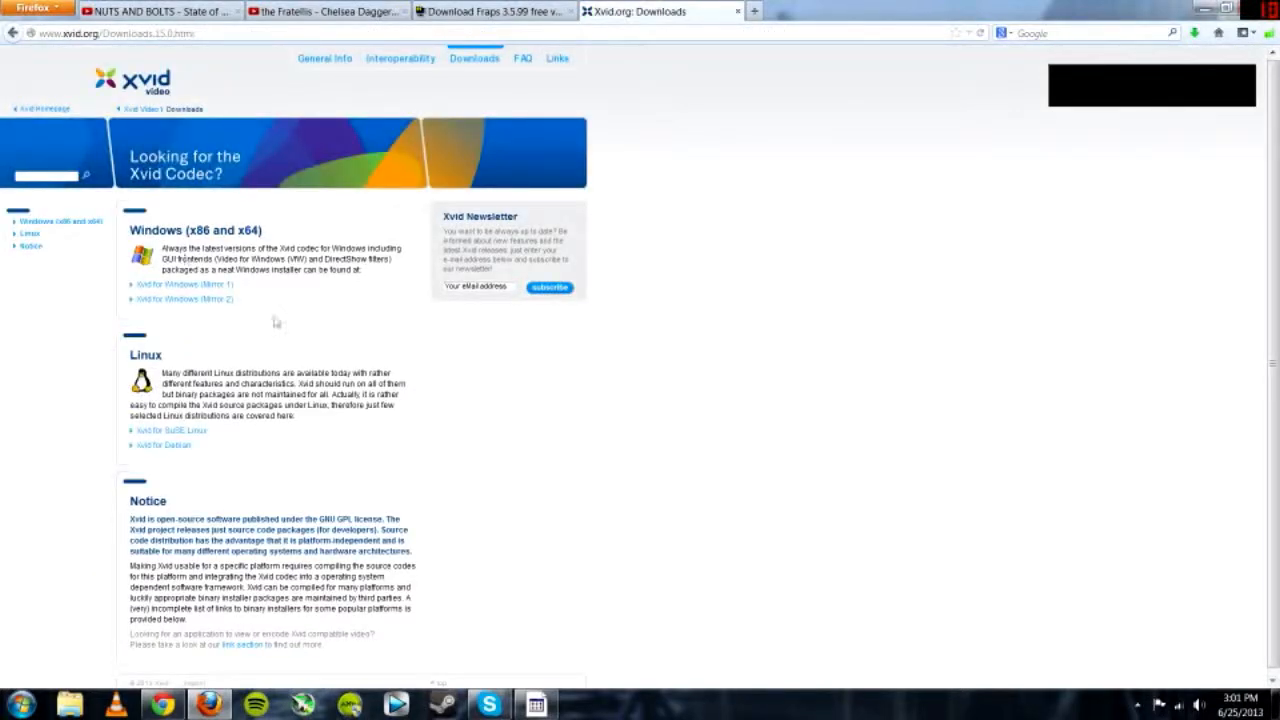
- Refine the search to "xvid codec", examine the Windows section of the Xvid.org Downloads page and return to the results
{"action": "left_click", "coordinate": [10, 34]}
{"action": "left_click", "coordinate": [114, 89]}
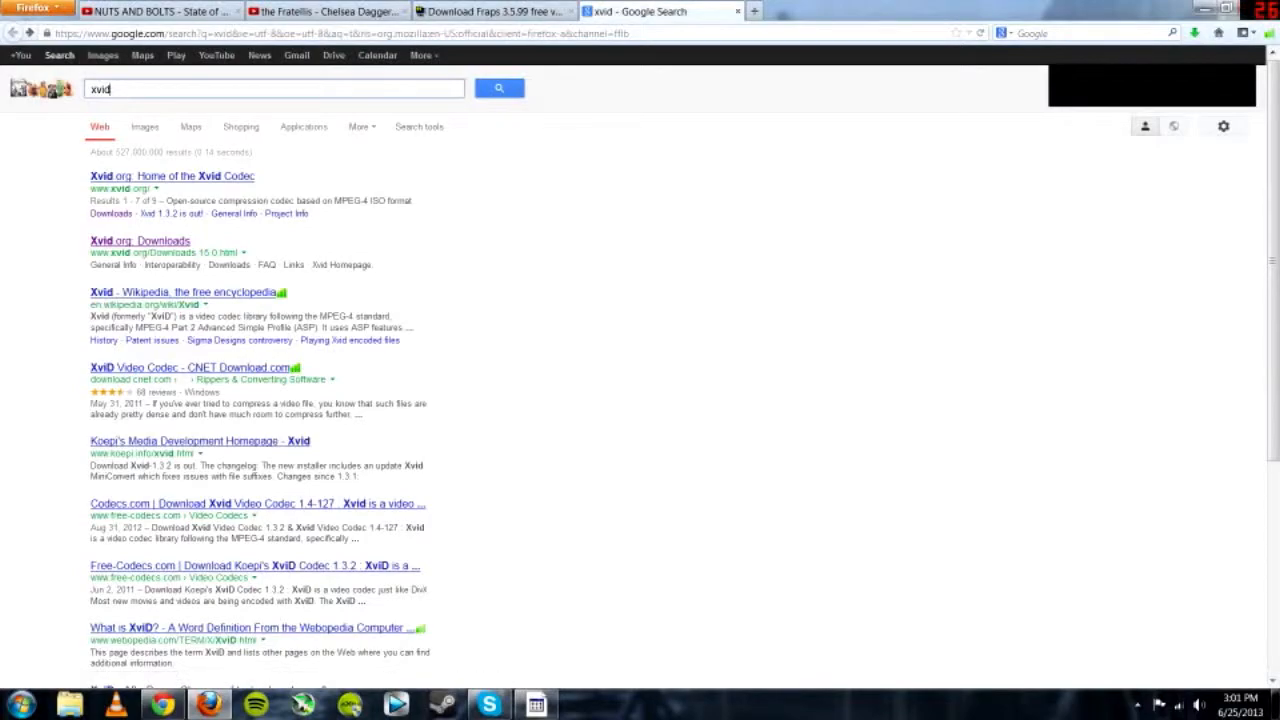
{"action": "type", "text": "codec"}
{"action": "key", "text": "Return"}
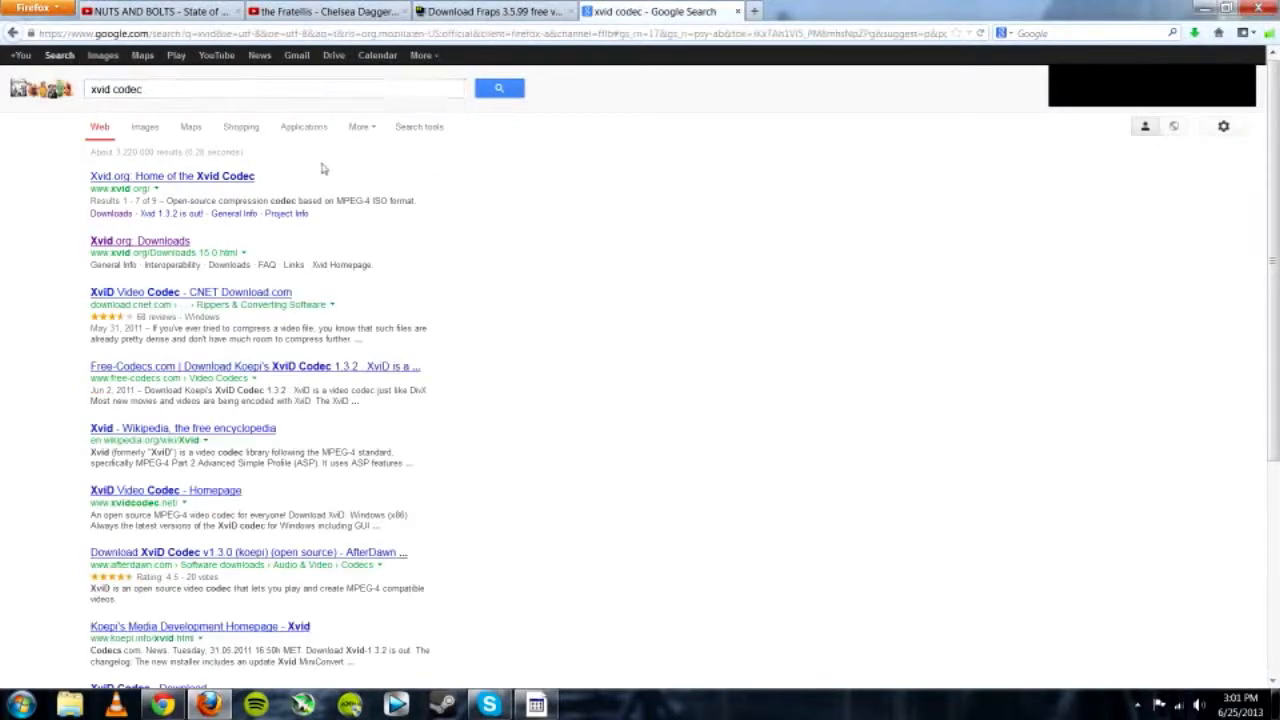
{"action": "left_click", "coordinate": [152, 245]}
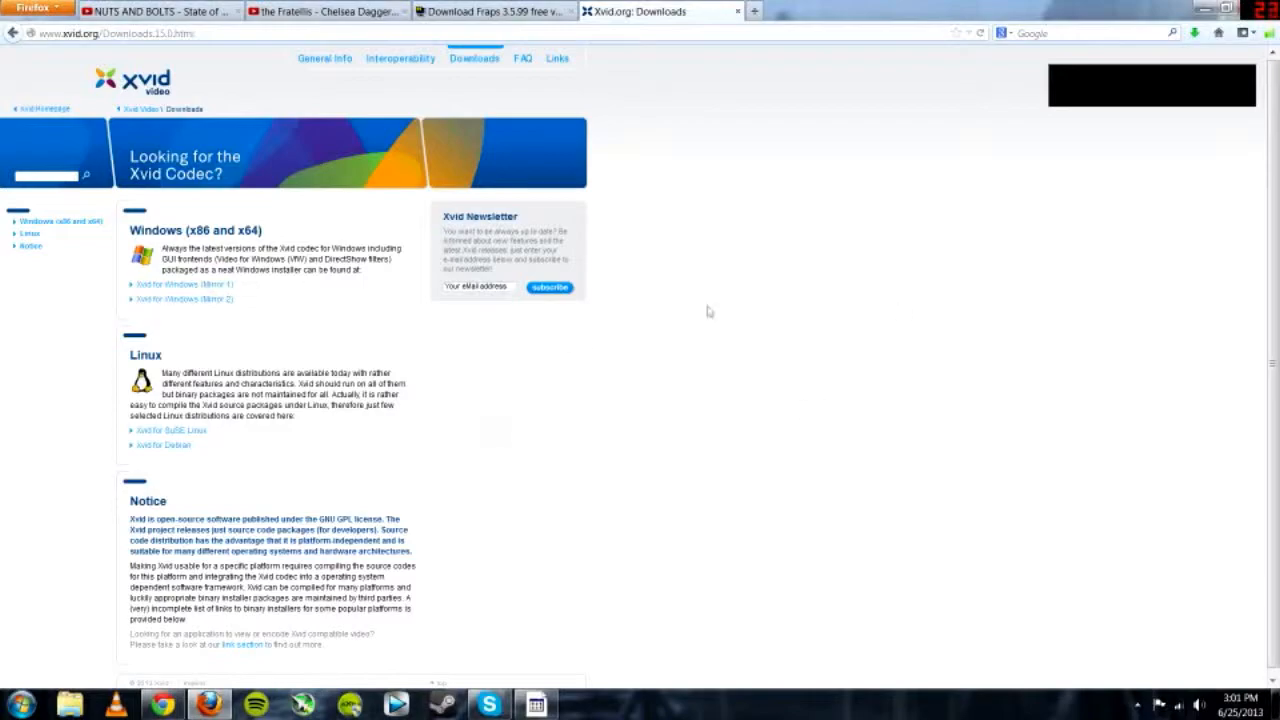
{"action": "left_click_drag", "start_coordinate": [418, 268], "coordinate": [130, 228]}
{"action": "left_click", "coordinate": [549, 403]}
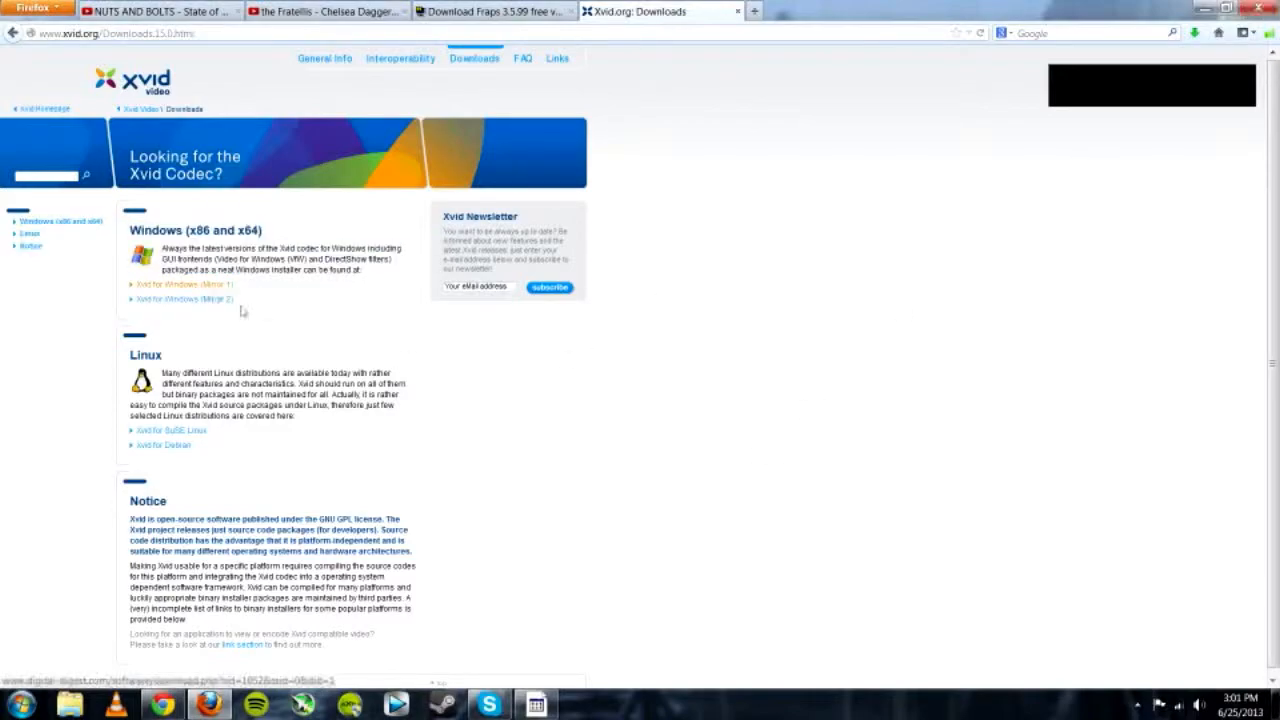
{"action": "key", "text": "alt+Left"}
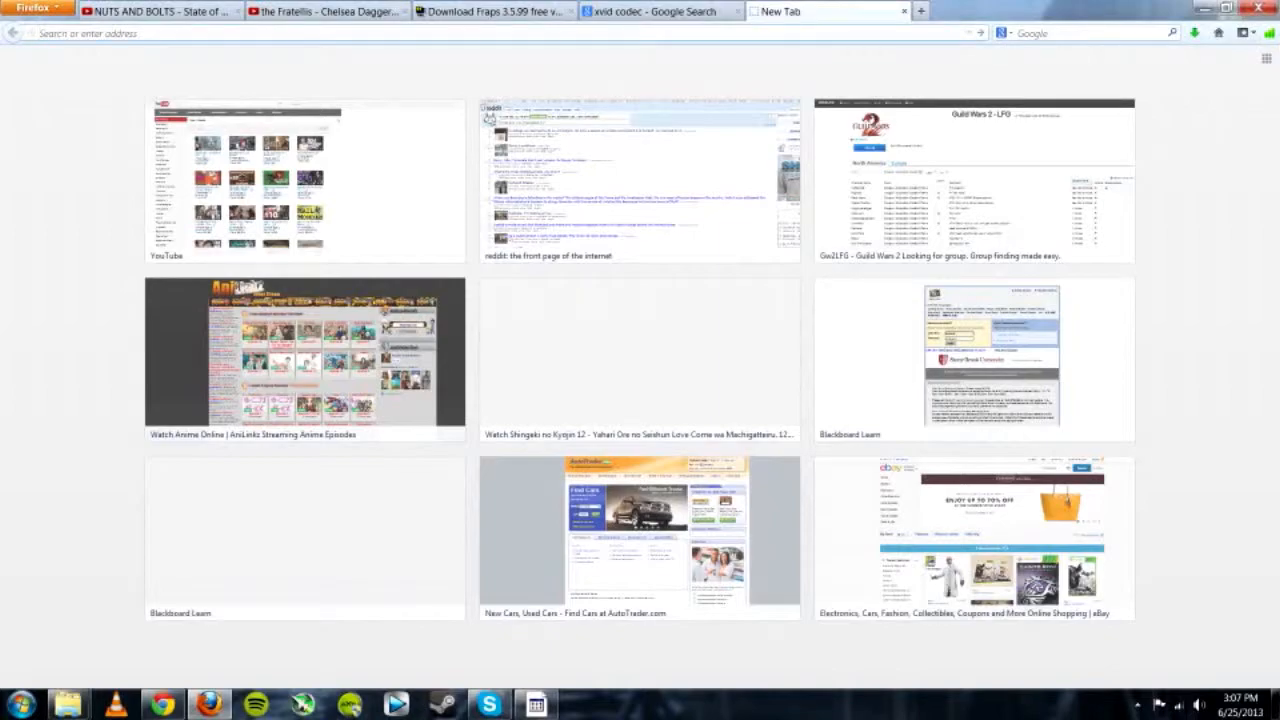
- Search the web for "virtualdub" in a new tab and open the downloads page of virtualdub.org
{"action": "type", "text": "virtualdub"}
{"action": "key", "text": "Return"}
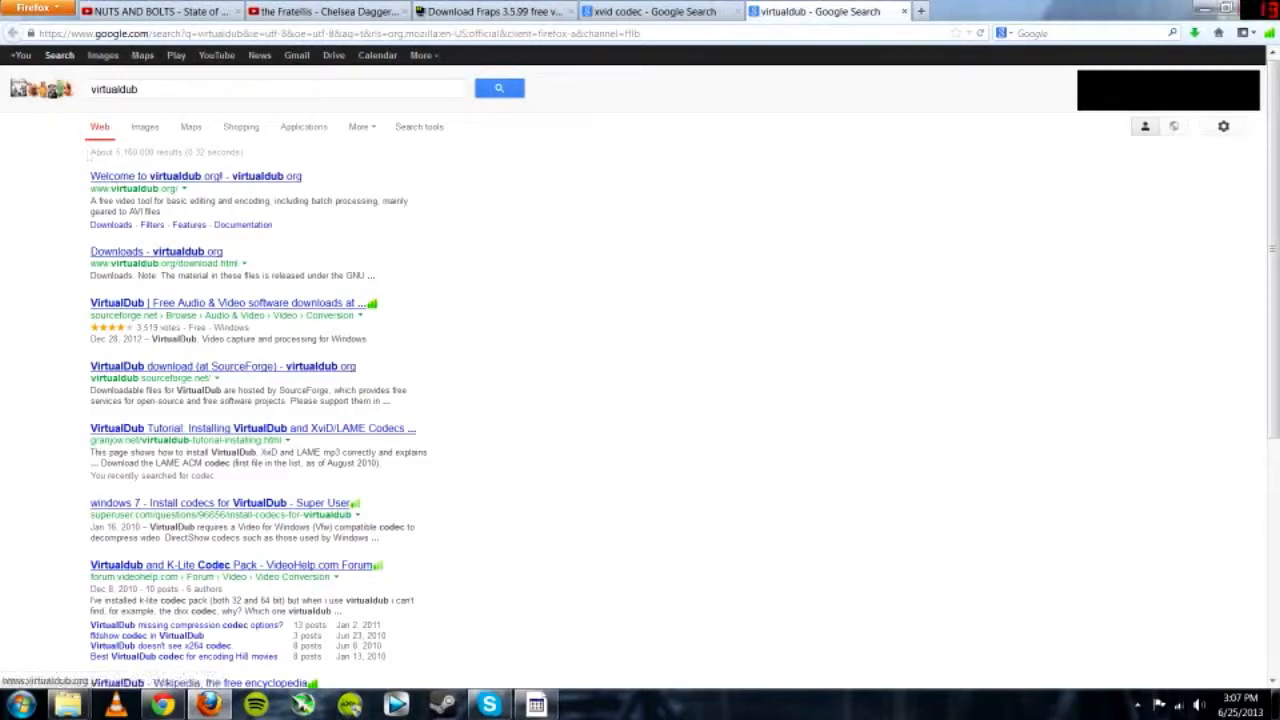
{"action": "left_click", "coordinate": [134, 177]}
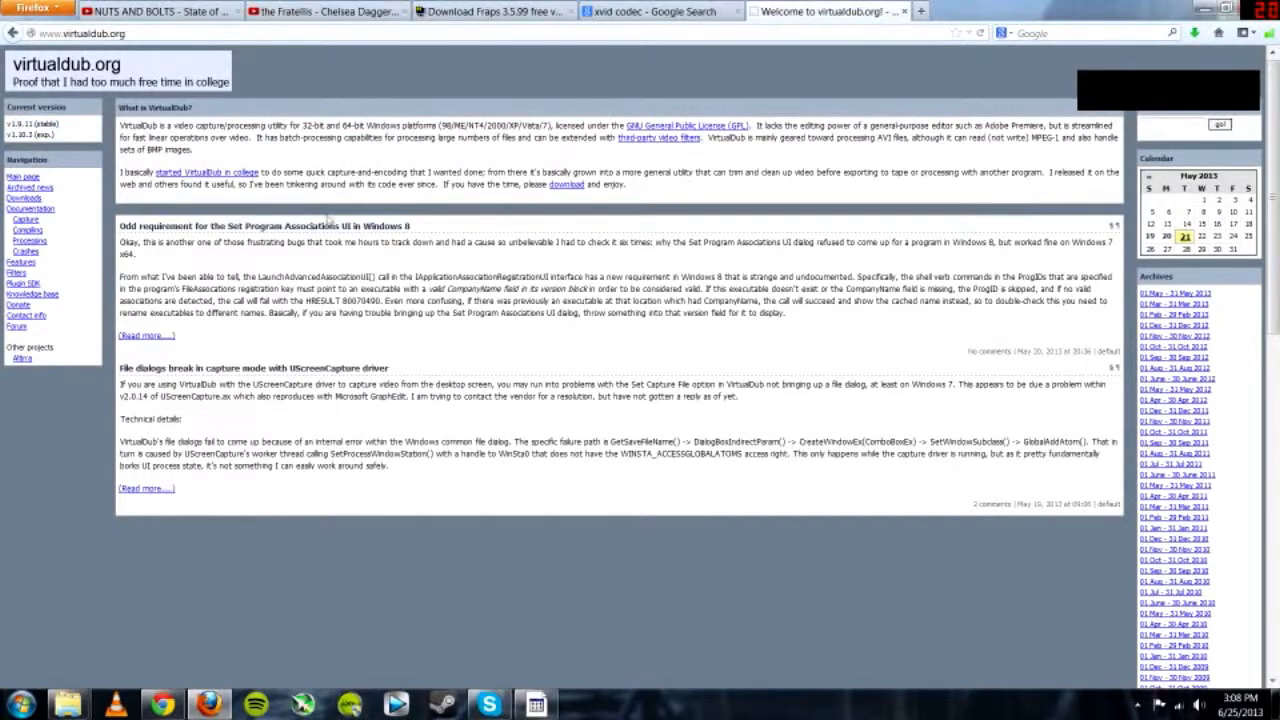
{"action": "left_click", "coordinate": [566, 184]}
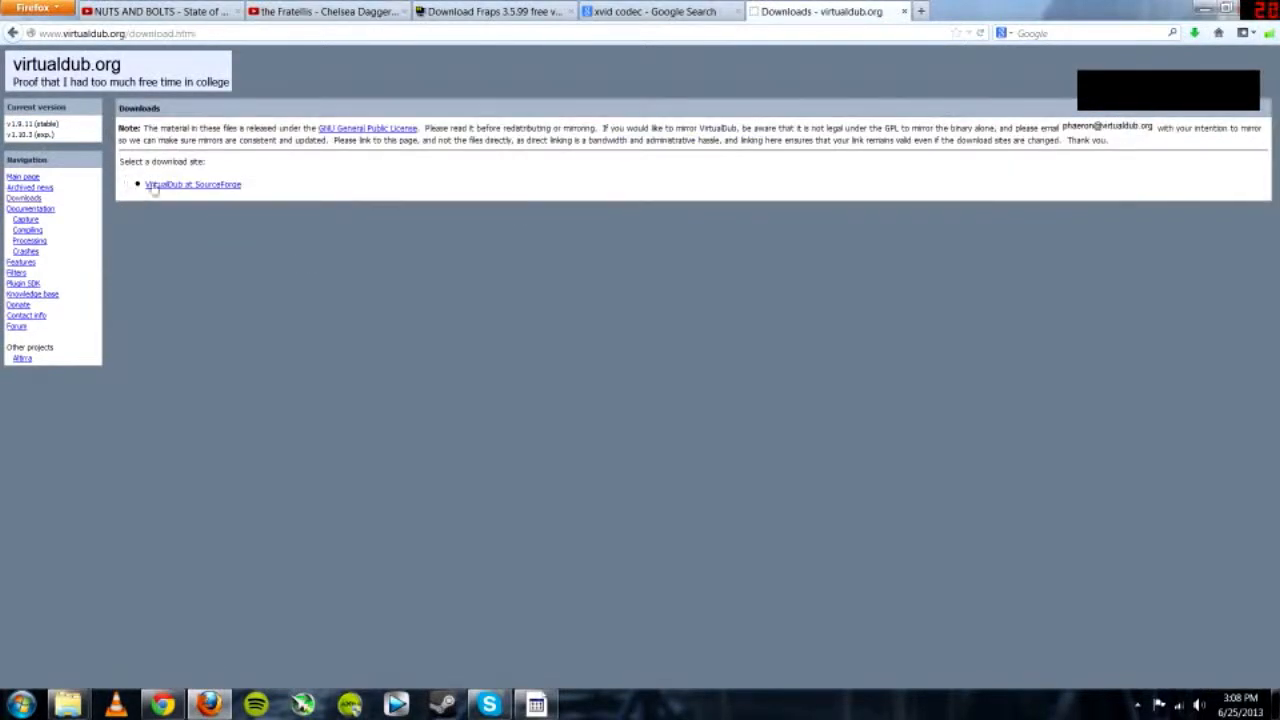
{"action": "left_click_drag", "start_coordinate": [247, 187], "coordinate": [149, 187]}
{"action": "left_click", "coordinate": [345, 191]}
{"action": "left_click_drag", "start_coordinate": [814, 124], "coordinate": [1060, 217]}
{"action": "left_click", "coordinate": [807, 99]}
{"action": "left_click", "coordinate": [1060, 217]}
- Switch to Fraps, turn off the FPS benchmark setting and return to the General settings
{"action": "left_click", "coordinate": [536, 705]}
{"action": "mouse_move", "coordinate": [543, 229]}
{"action": "left_mouse_down"}
{"action": "mouse_move", "coordinate": [562, 242]}
{"action": "mouse_move", "coordinate": [524, 241]}
{"action": "left_mouse_up"}
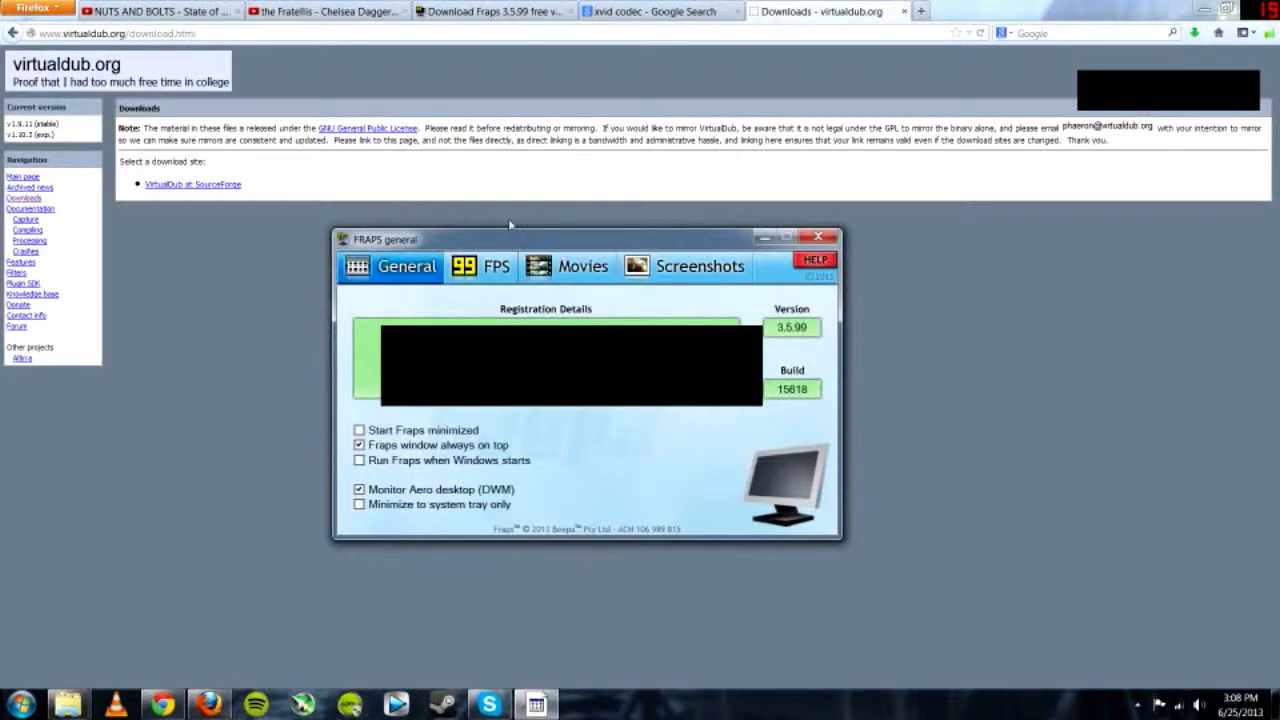
{"action": "left_click", "coordinate": [472, 266]}
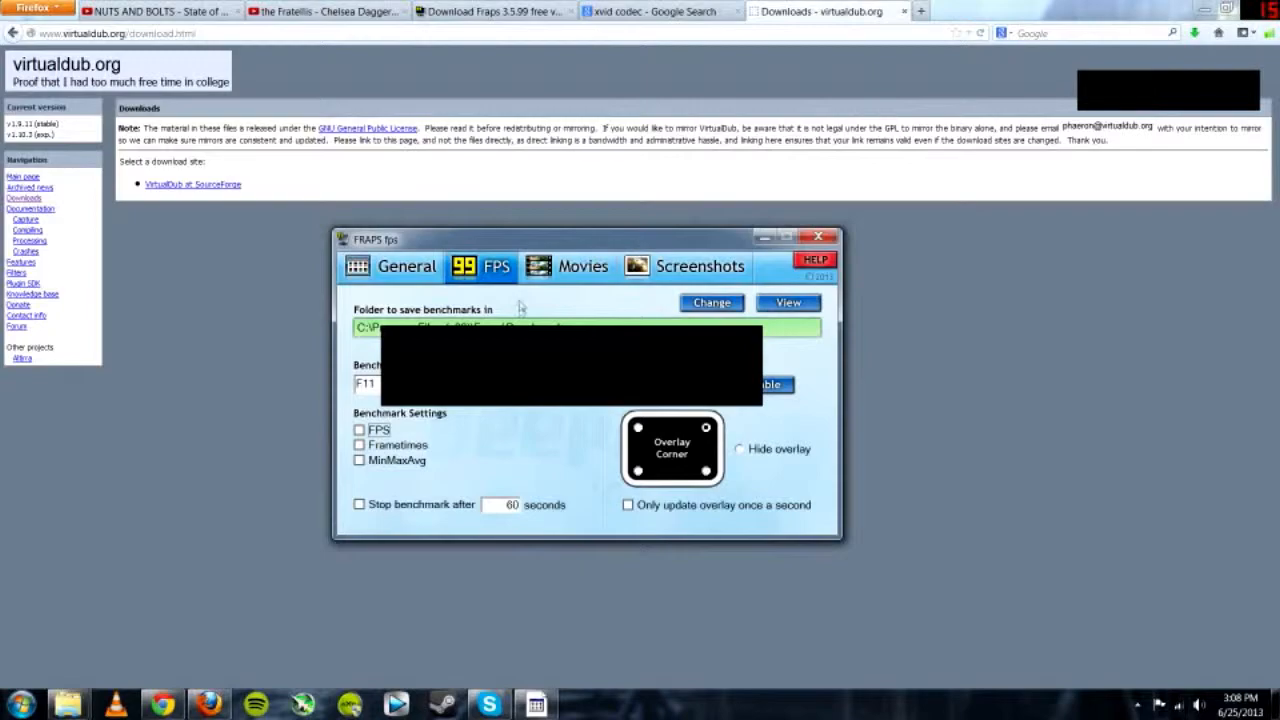
{"action": "left_click", "coordinate": [390, 278]}
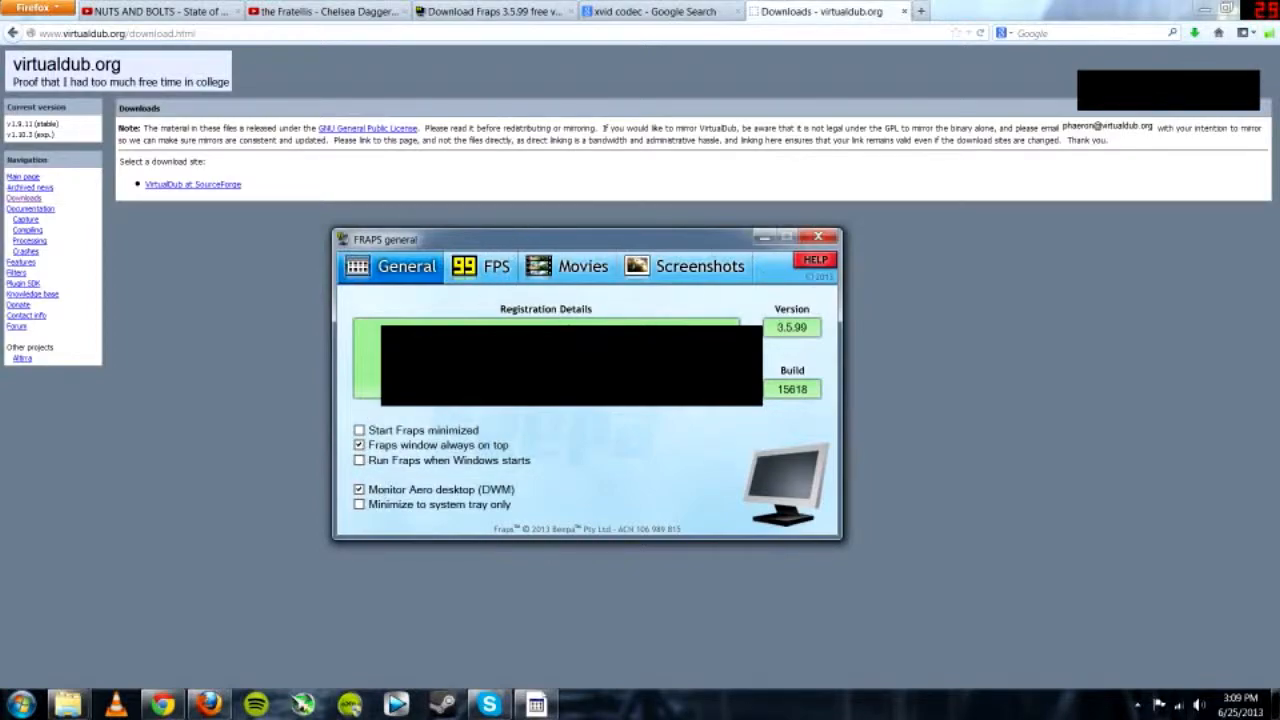
- Review the Movies and Screenshots settings, and look at the movie save folder selection without changing it
{"action": "left_click", "coordinate": [570, 278]}
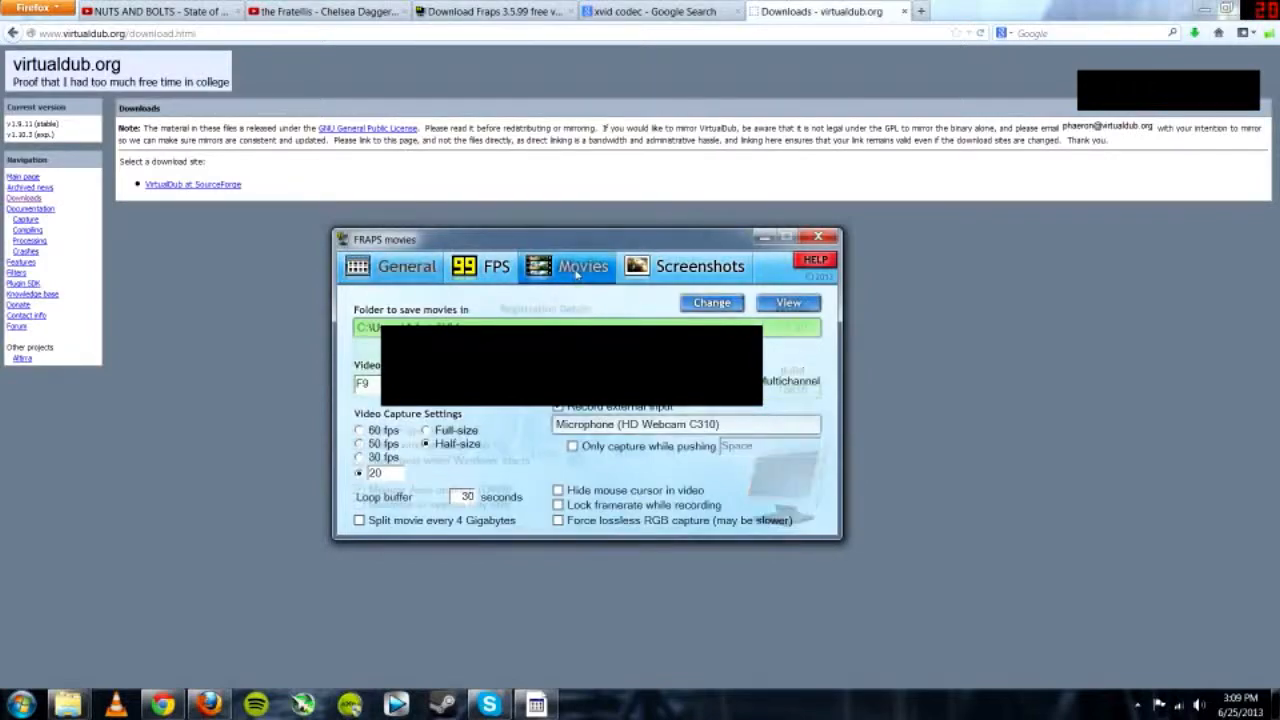
{"action": "left_click", "coordinate": [735, 278]}
{"action": "left_click", "coordinate": [545, 270]}
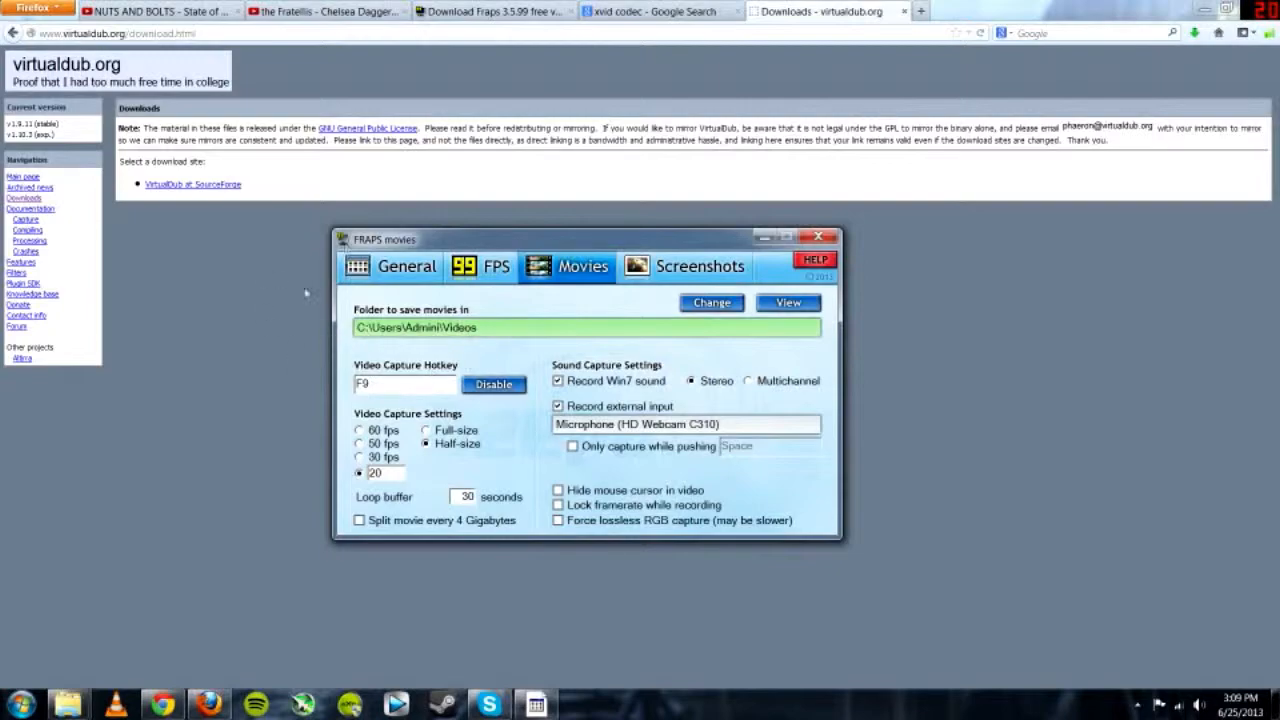
{"action": "left_click", "coordinate": [712, 302]}
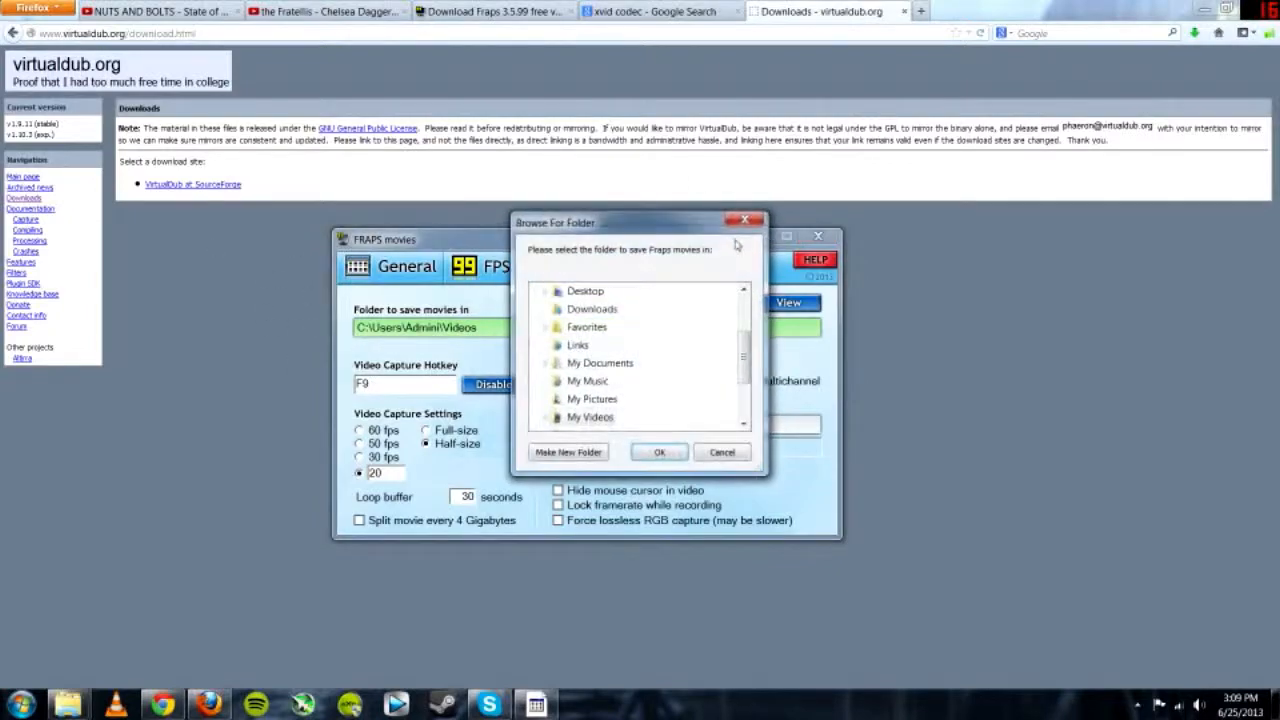
{"action": "left_click", "coordinate": [752, 218]}
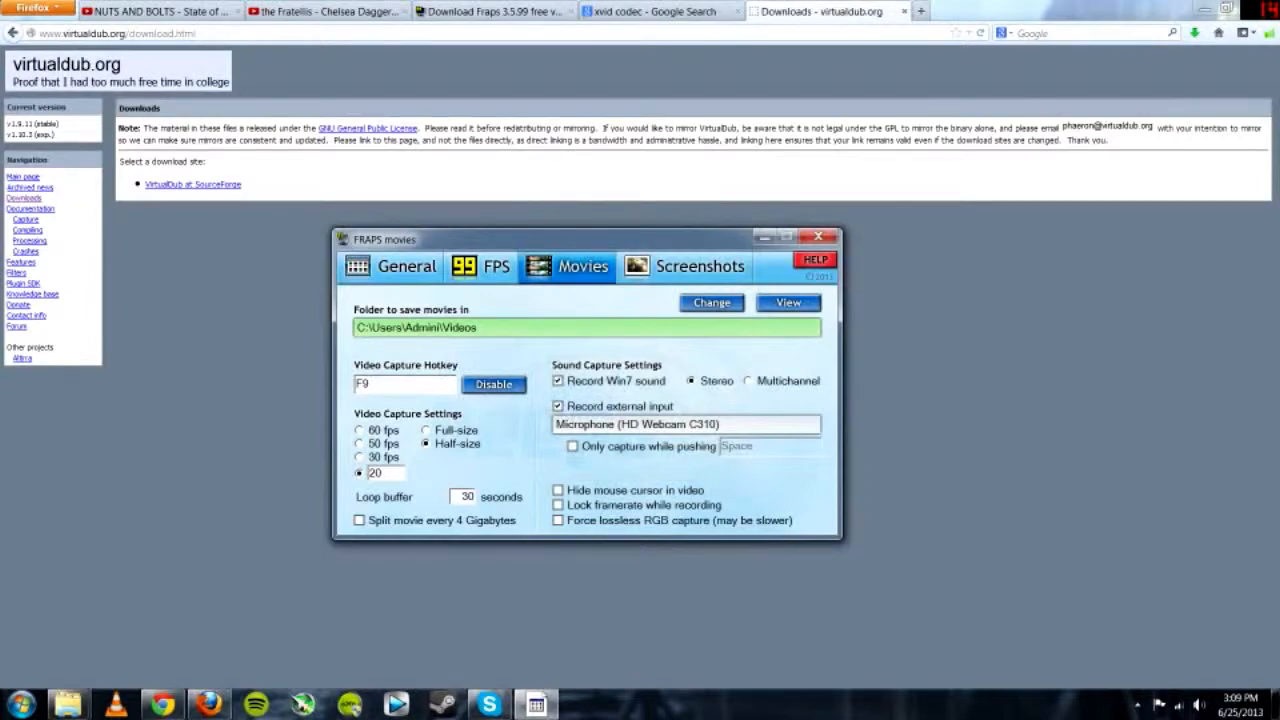
- Review the capture hotkey, save folder and sound settings for movies, then view the movie save folder and close it
{"action": "double_click", "coordinate": [380, 384]}
{"action": "double_click", "coordinate": [380, 384]}
{"action": "left_click", "coordinate": [378, 333]}
{"action": "left_click", "coordinate": [722, 452]}
{"action": "left_click", "coordinate": [788, 302]}
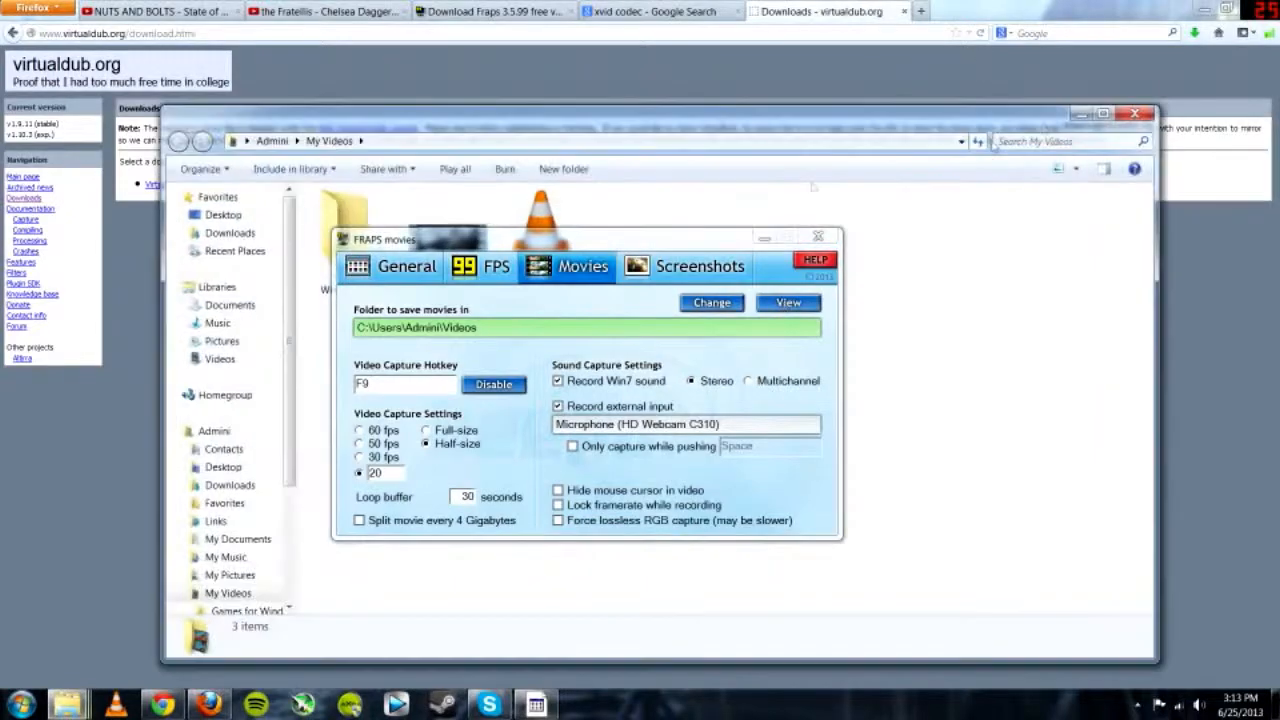
{"action": "left_click", "coordinate": [1135, 113]}
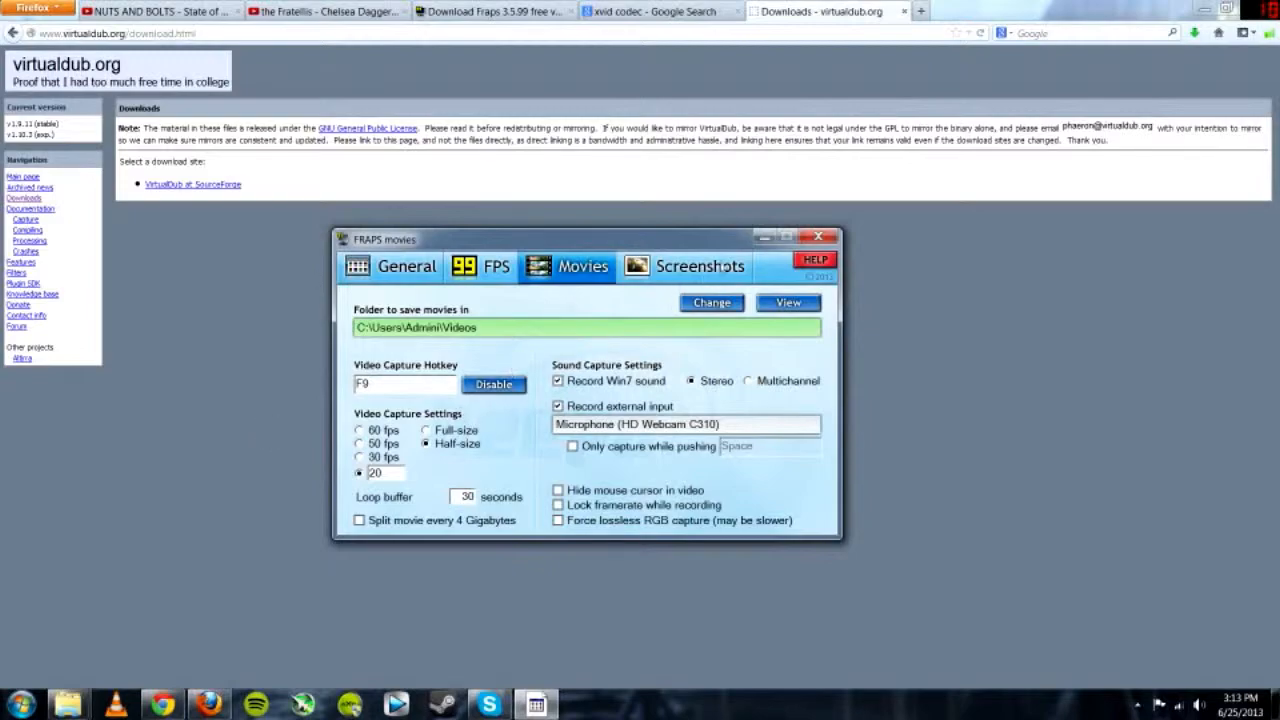
- View the movie save folder again from Fraps, minimise it and reposition the Fraps window
{"action": "left_click", "coordinate": [762, 239]}
{"action": "left_click", "coordinate": [785, 302]}
{"action": "left_click_drag", "start_coordinate": [625, 241], "coordinate": [591, 295]}
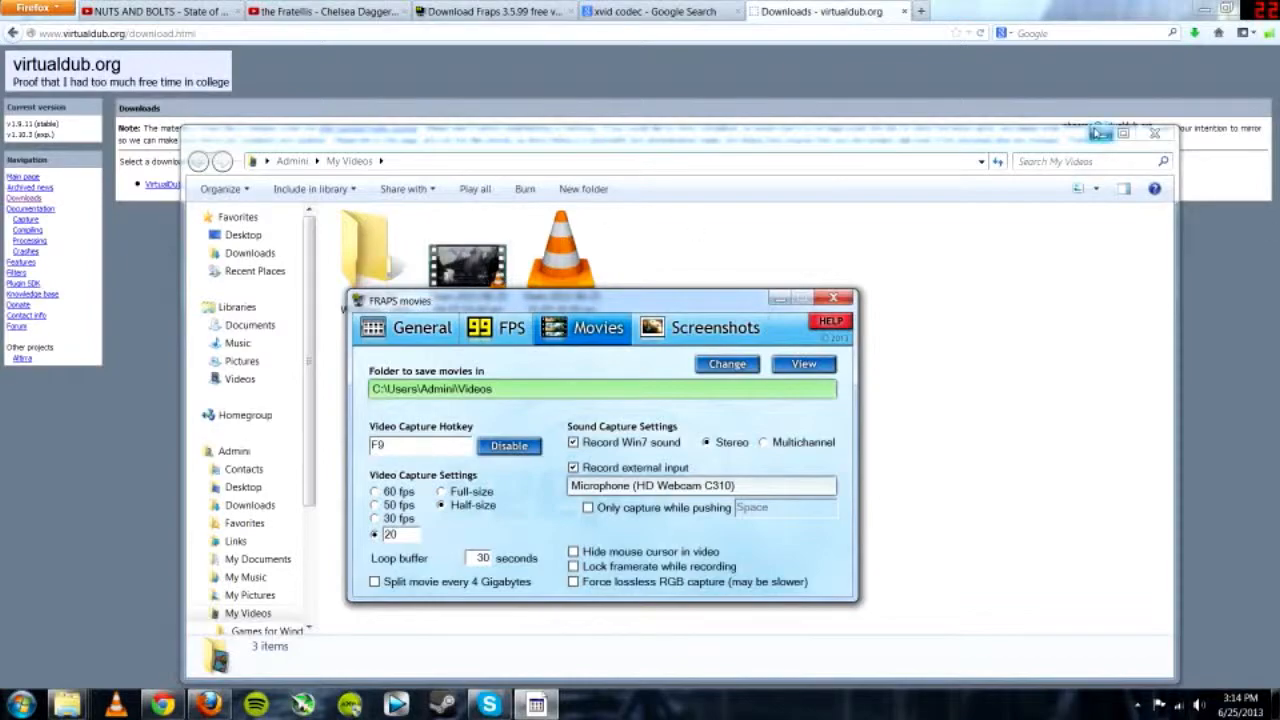
{"action": "left_click", "coordinate": [1100, 133]}
{"action": "left_click_drag", "start_coordinate": [720, 316], "coordinate": [604, 273]}
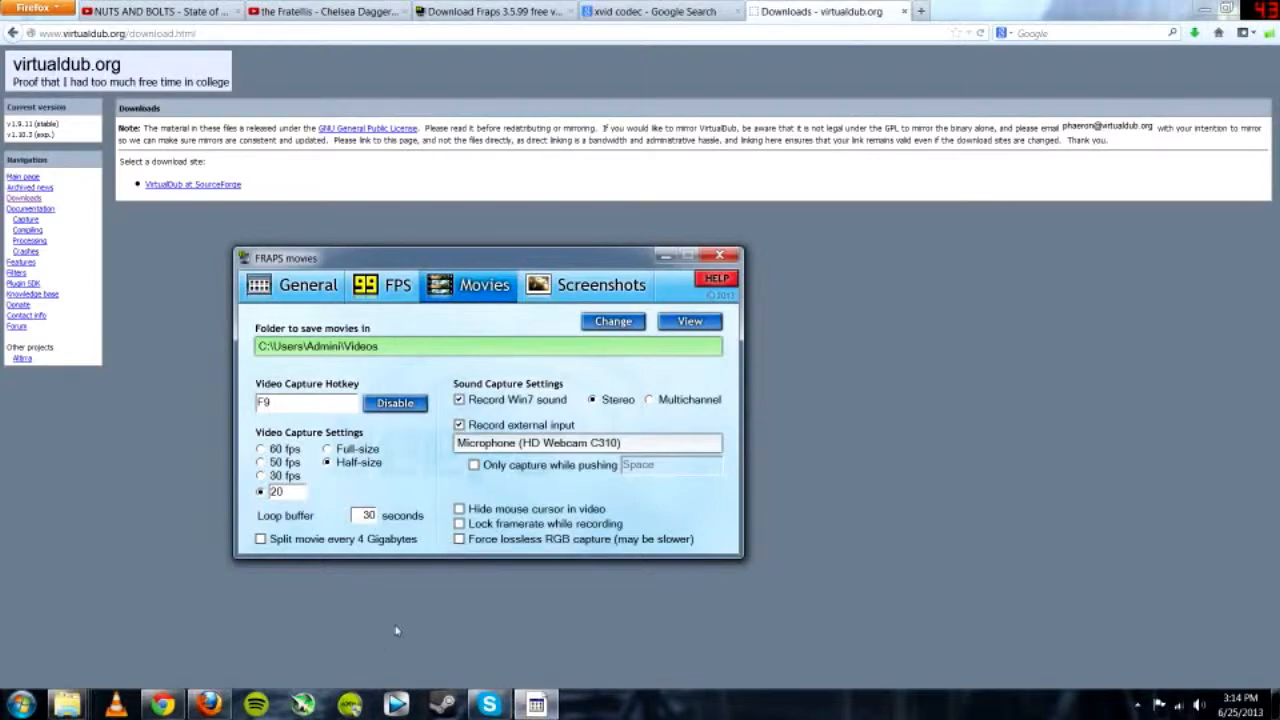
- Return to the "xvid codec" search results and open the Xvid.org Downloads page
{"action": "left_click", "coordinate": [655, 11]}
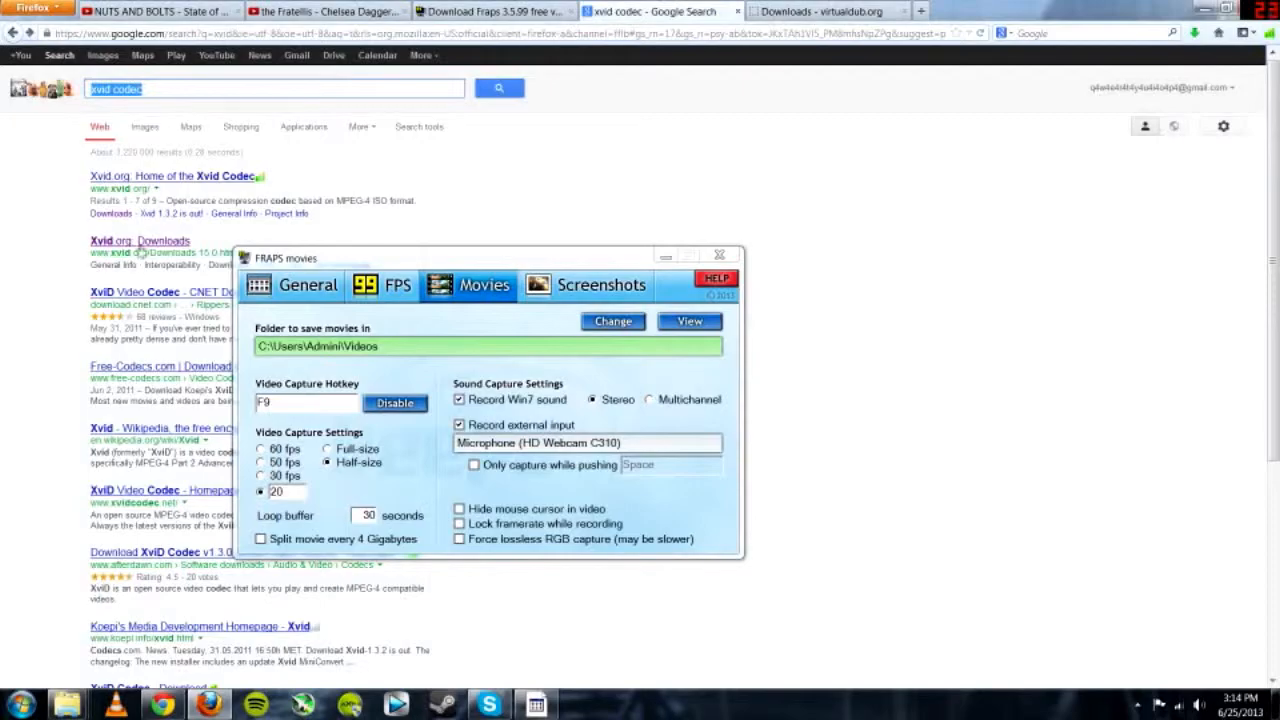
{"action": "left_click", "coordinate": [160, 310]}
{"action": "left_click_drag", "start_coordinate": [350, 258], "coordinate": [454, 303]}
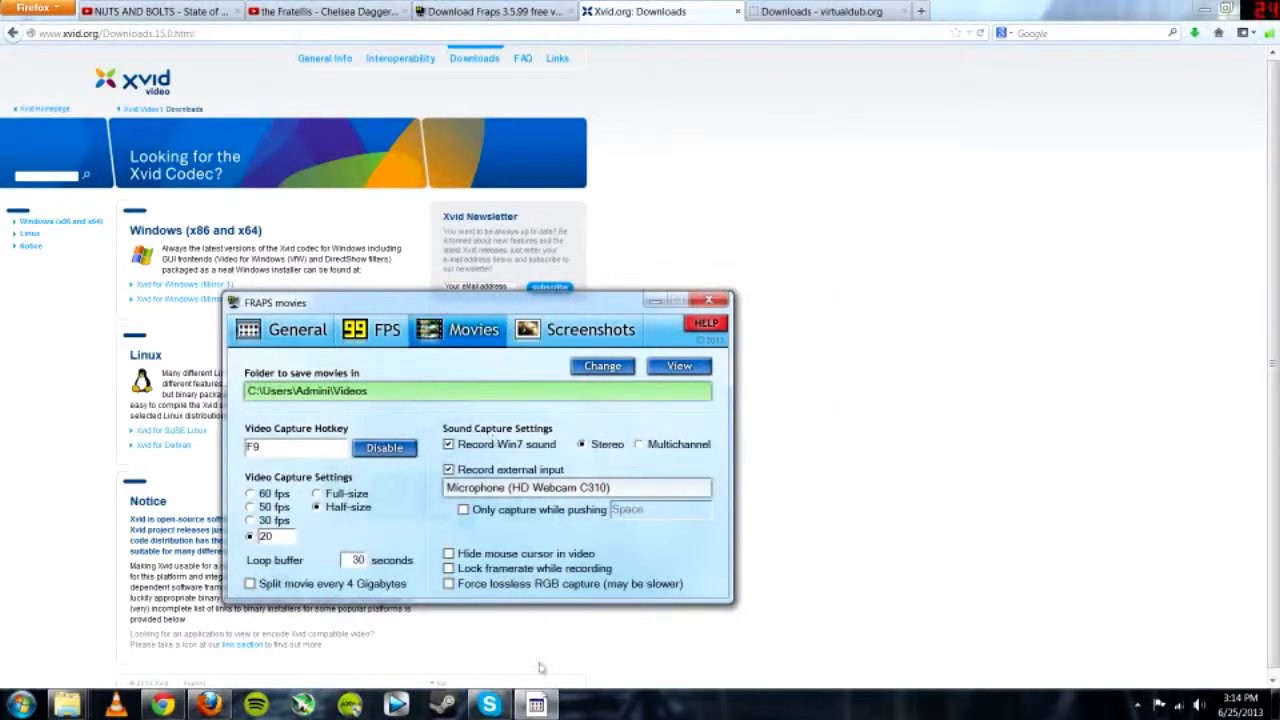
- Switch to the Removable Disk (F:) folder and open VirtualDub-1.9.11-AMD64.zip
{"action": "left_click", "coordinate": [67, 705]}
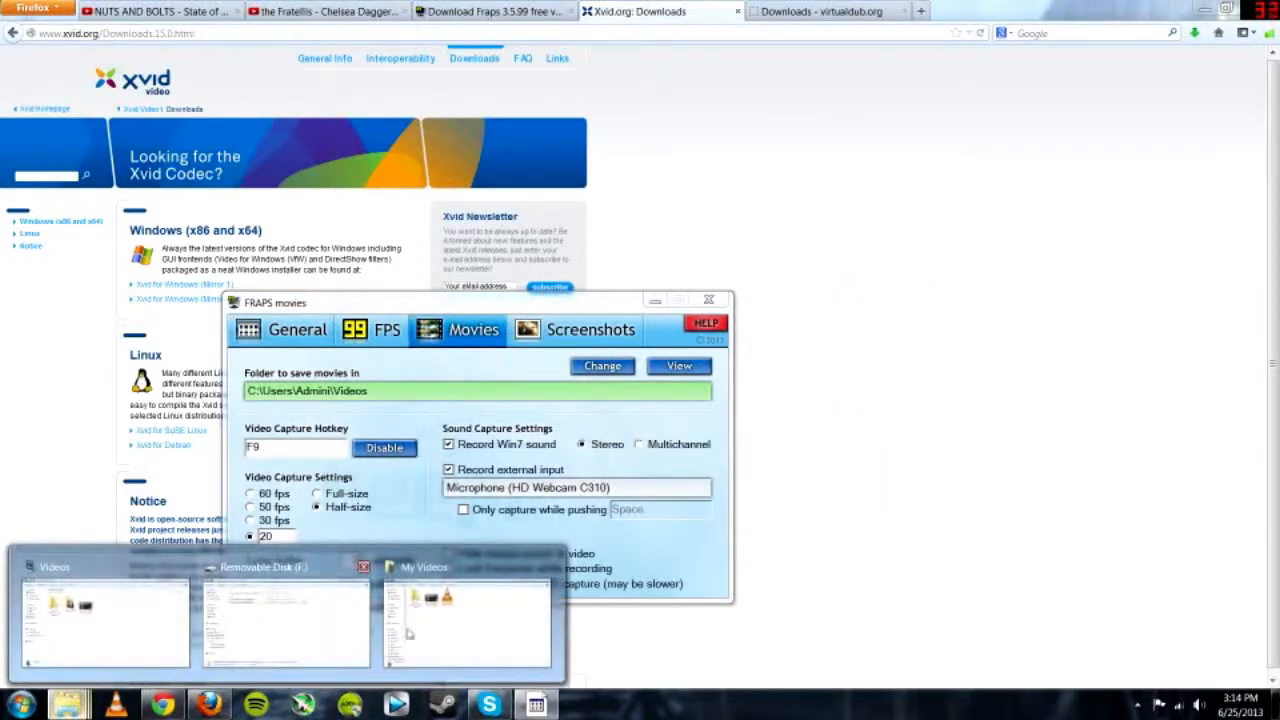
{"action": "left_click", "coordinate": [277, 628]}
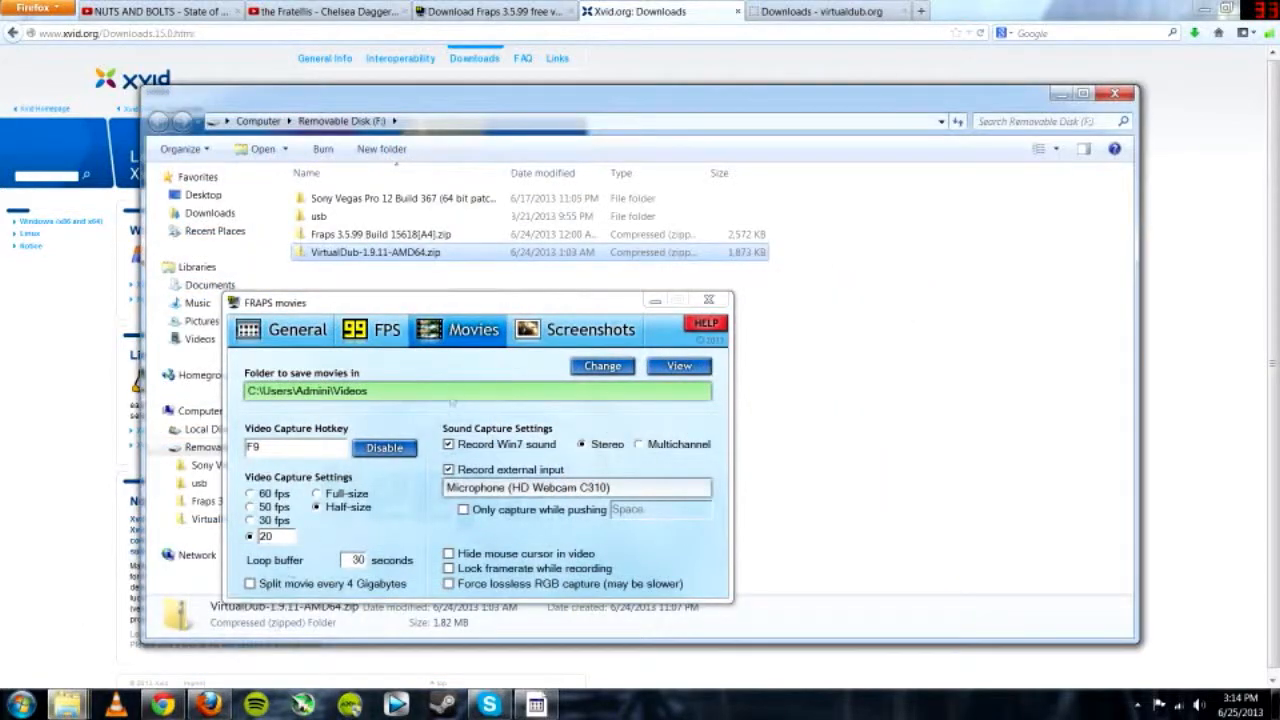
{"action": "right_click", "coordinate": [386, 255]}
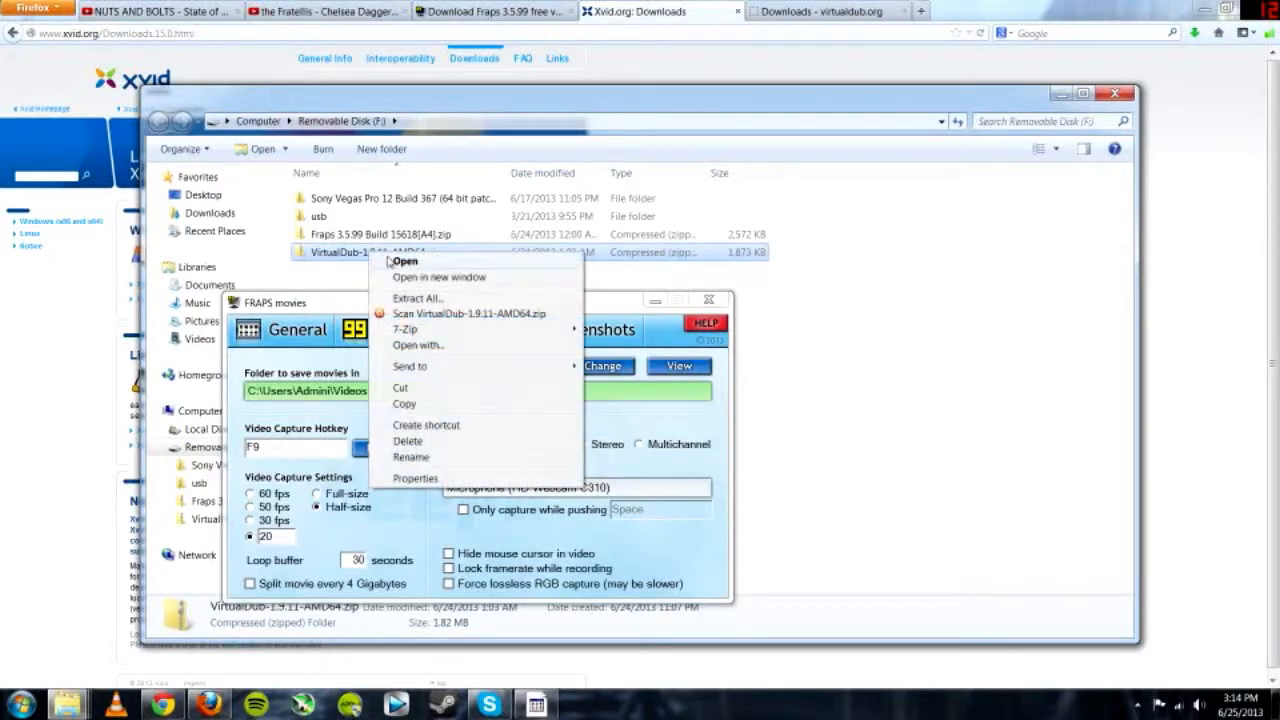
{"action": "left_click", "coordinate": [403, 261]}
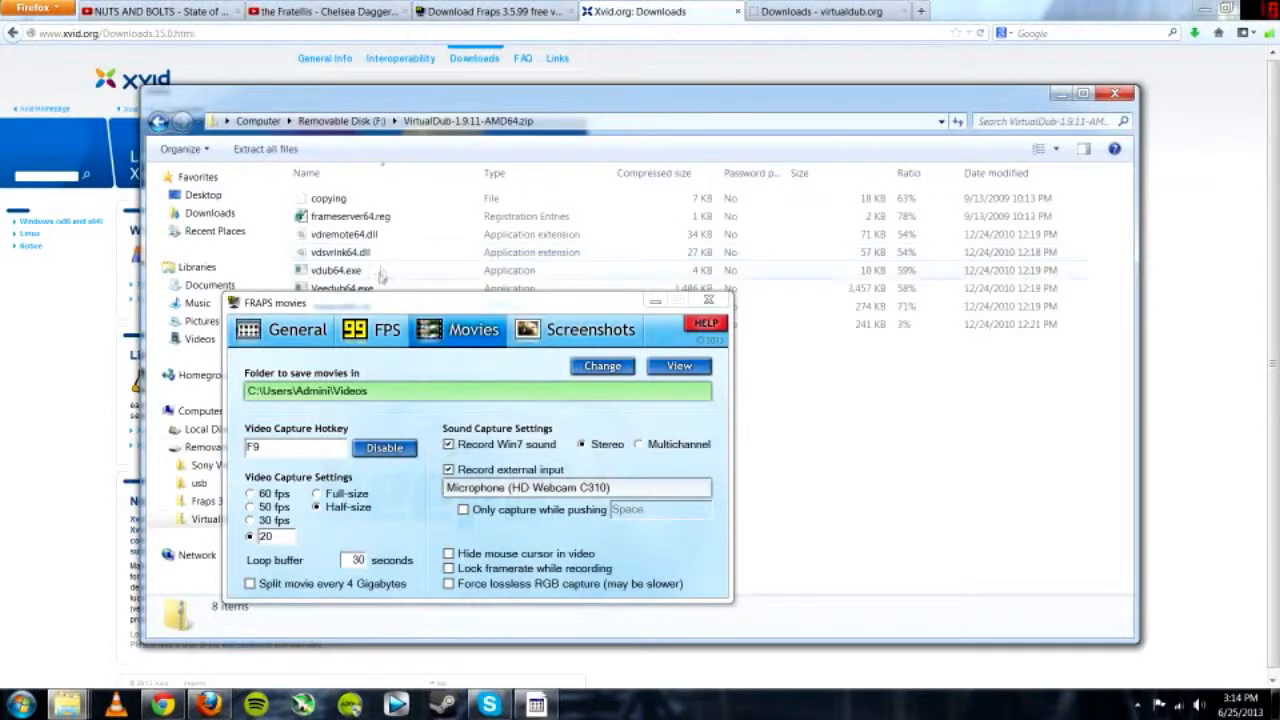
{"action": "left_click_drag", "start_coordinate": [343, 101], "coordinate": [323, 58]}
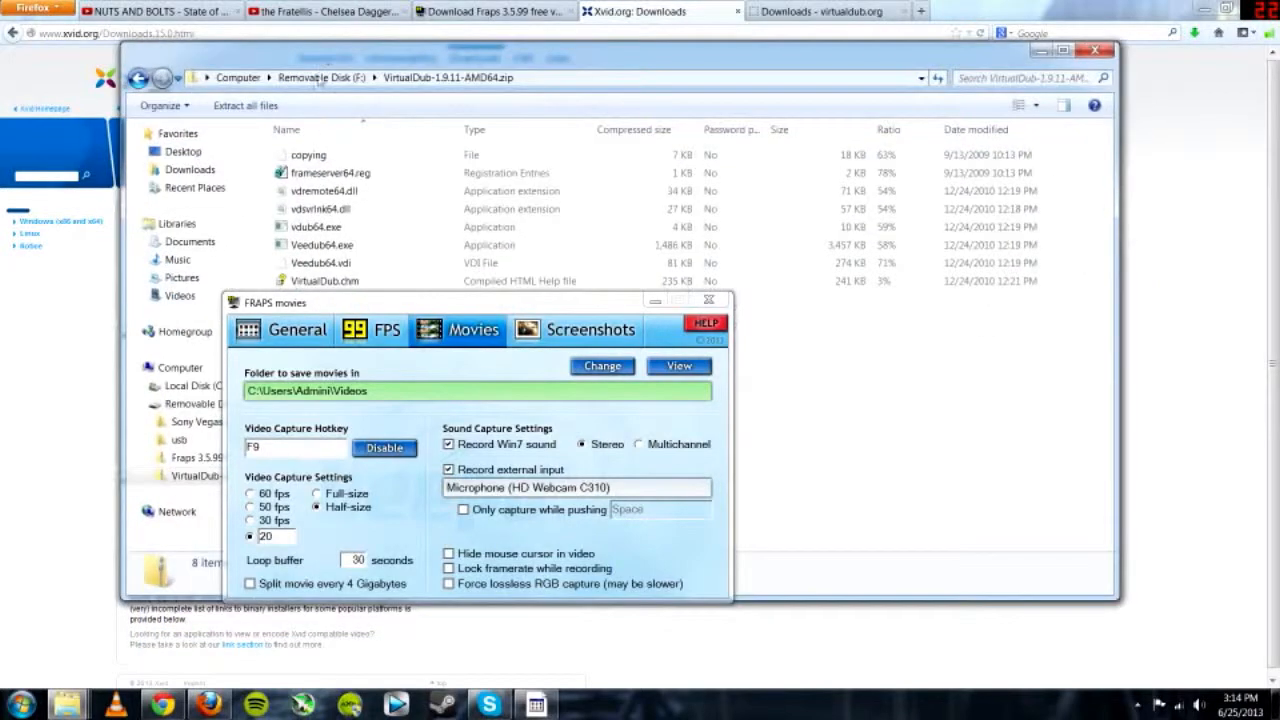
- Launch Veedub64.exe directly from the zip archive without extracting the files
{"action": "double_click", "coordinate": [322, 245]}
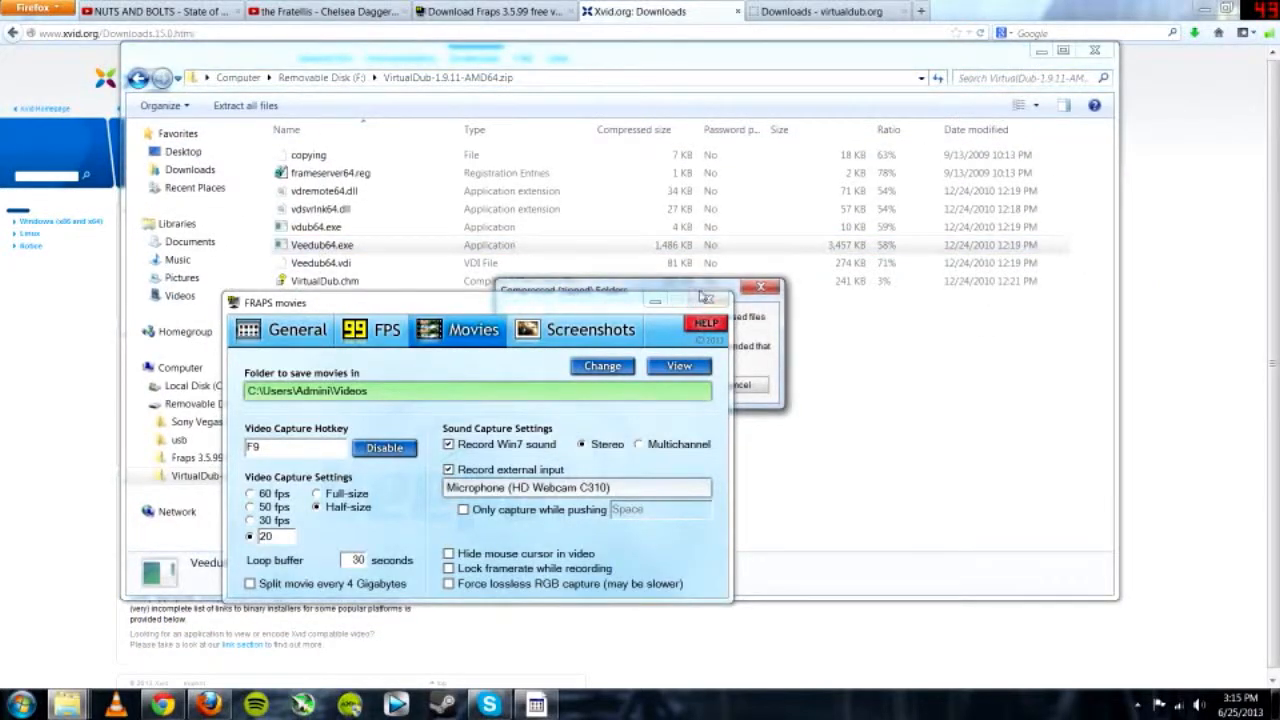
{"action": "left_click", "coordinate": [654, 300]}
{"action": "left_click", "coordinate": [664, 384]}
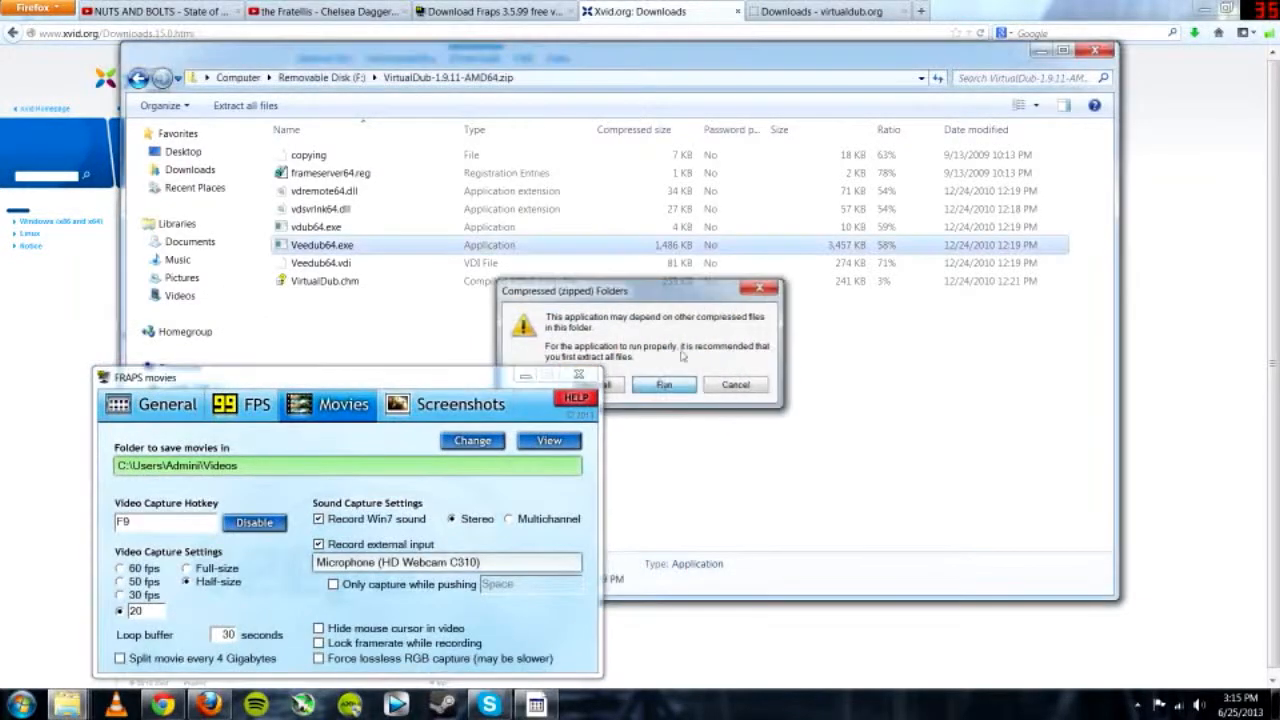
{"action": "left_click", "coordinate": [705, 374]}
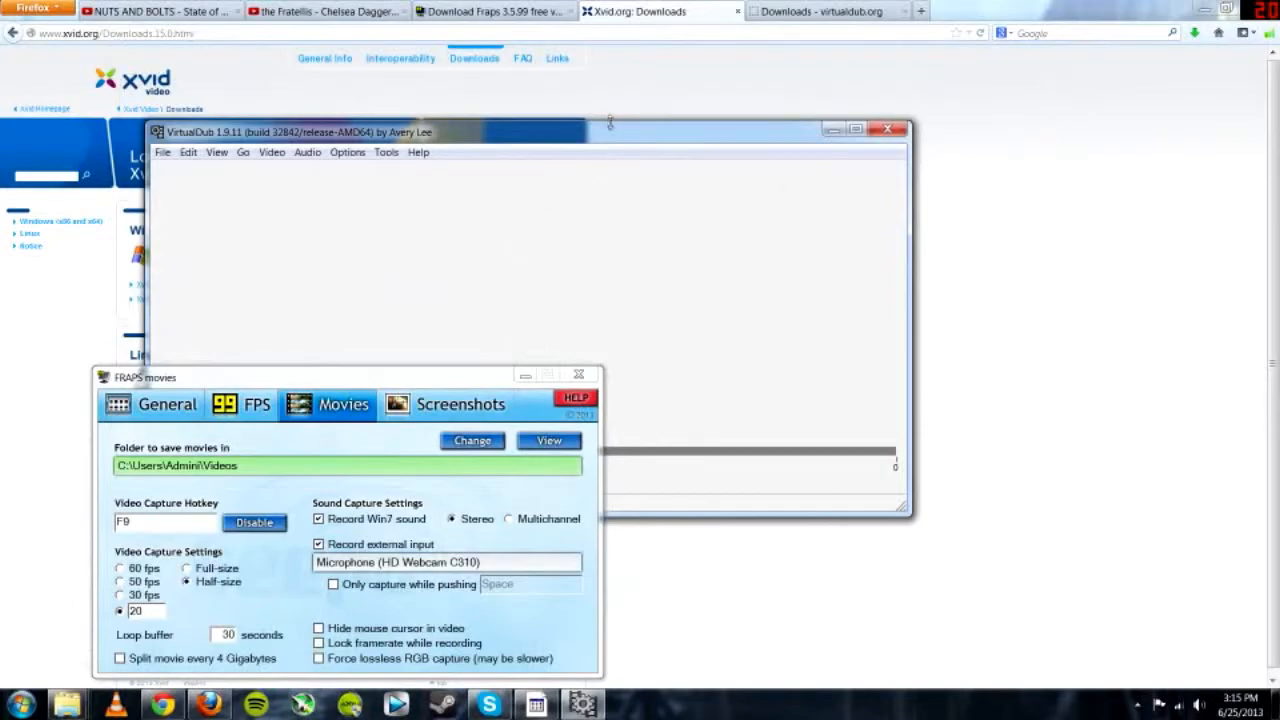
- Minimise Fraps and reposition the VirtualDub window over the browser
{"action": "left_click_drag", "start_coordinate": [789, 135], "coordinate": [1216, 43]}
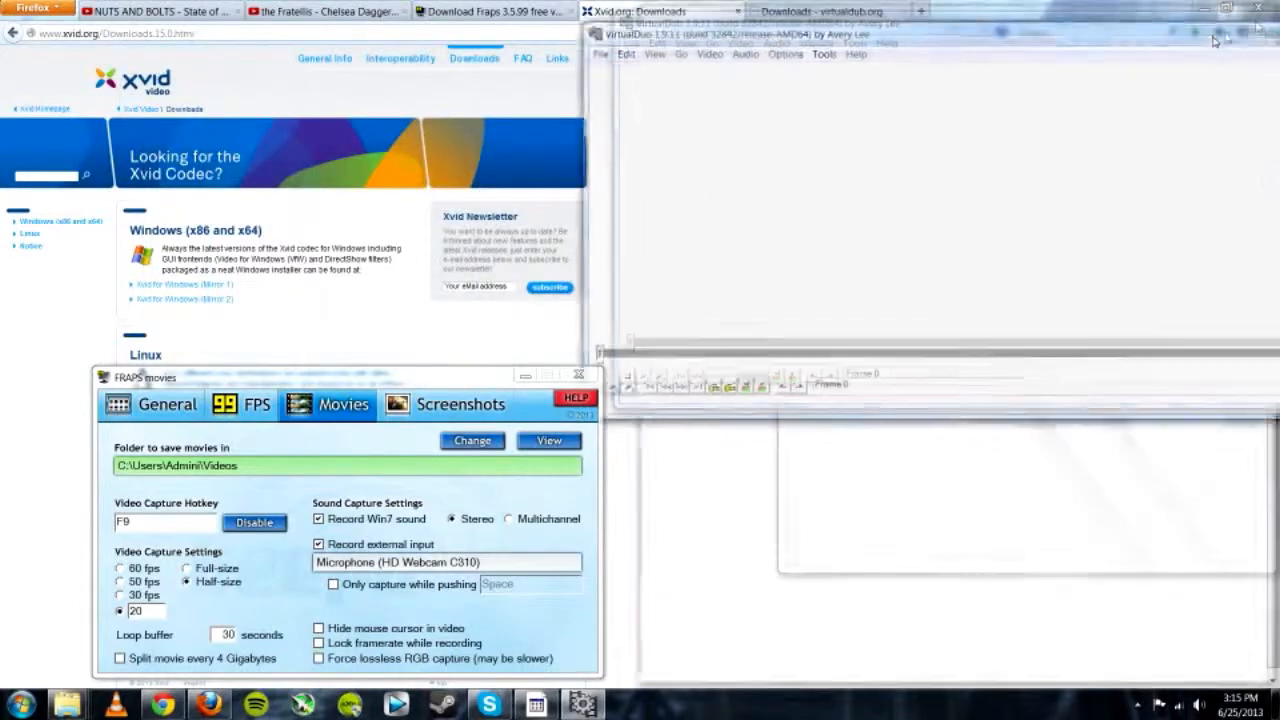
{"action": "left_click_drag", "start_coordinate": [485, 378], "coordinate": [438, 343]}
{"action": "left_click_drag", "start_coordinate": [829, 37], "coordinate": [781, 96]}
{"action": "left_click", "coordinate": [480, 341]}
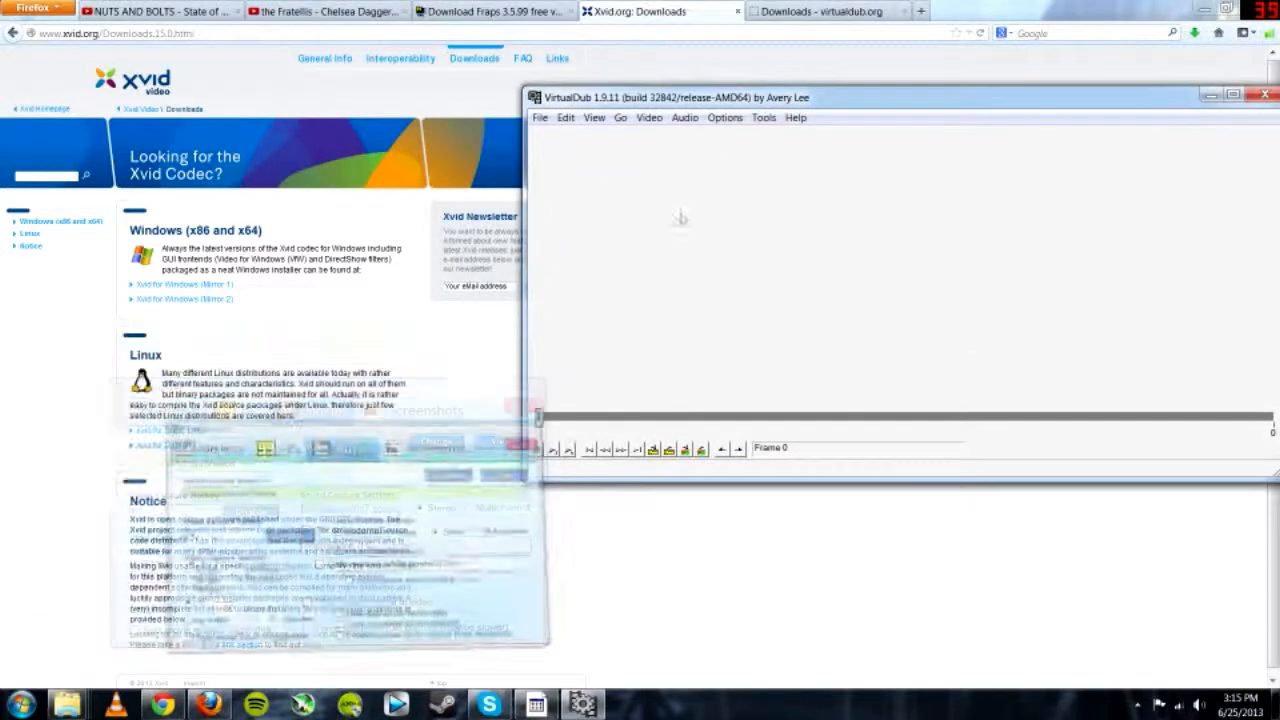
{"action": "left_click_drag", "start_coordinate": [613, 104], "coordinate": [435, 267]}
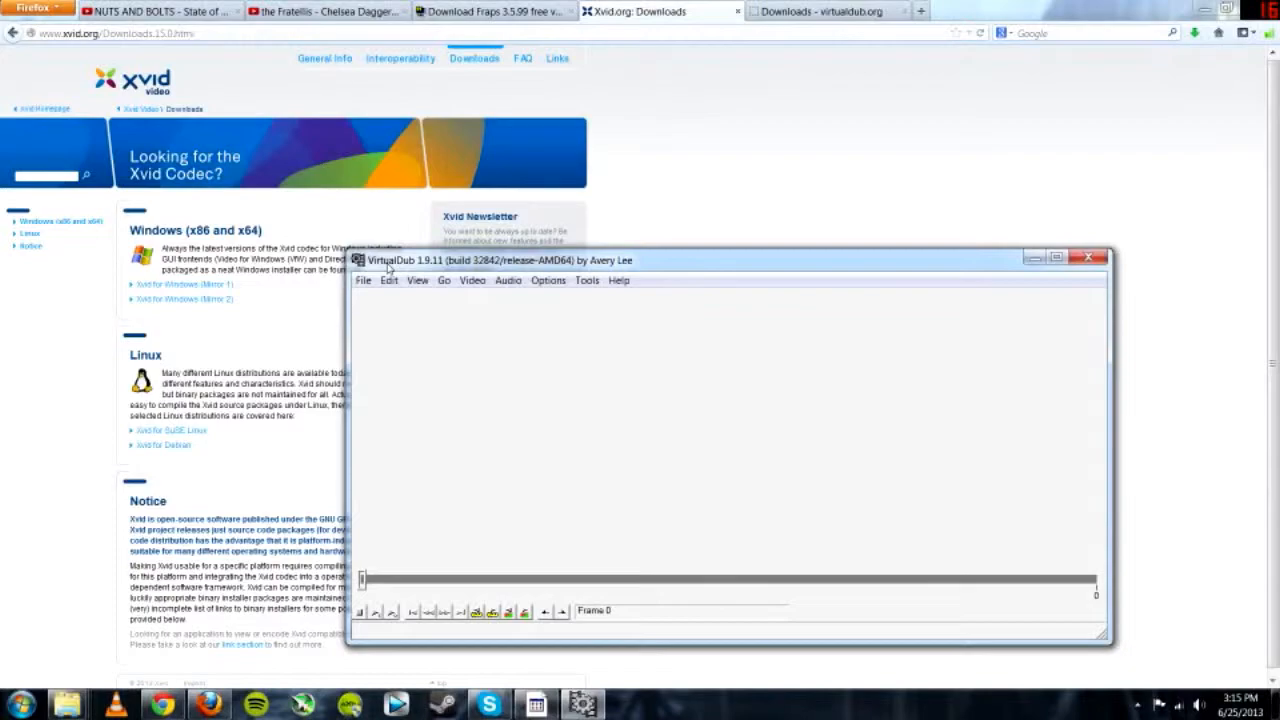
- Open the video compression settings in VirtualDub and select the Xvid MPEG-4 Codec
{"action": "left_click", "coordinate": [472, 280]}
{"action": "left_click", "coordinate": [472, 280]}
{"action": "left_click_drag", "start_coordinate": [495, 266], "coordinate": [439, 228]}
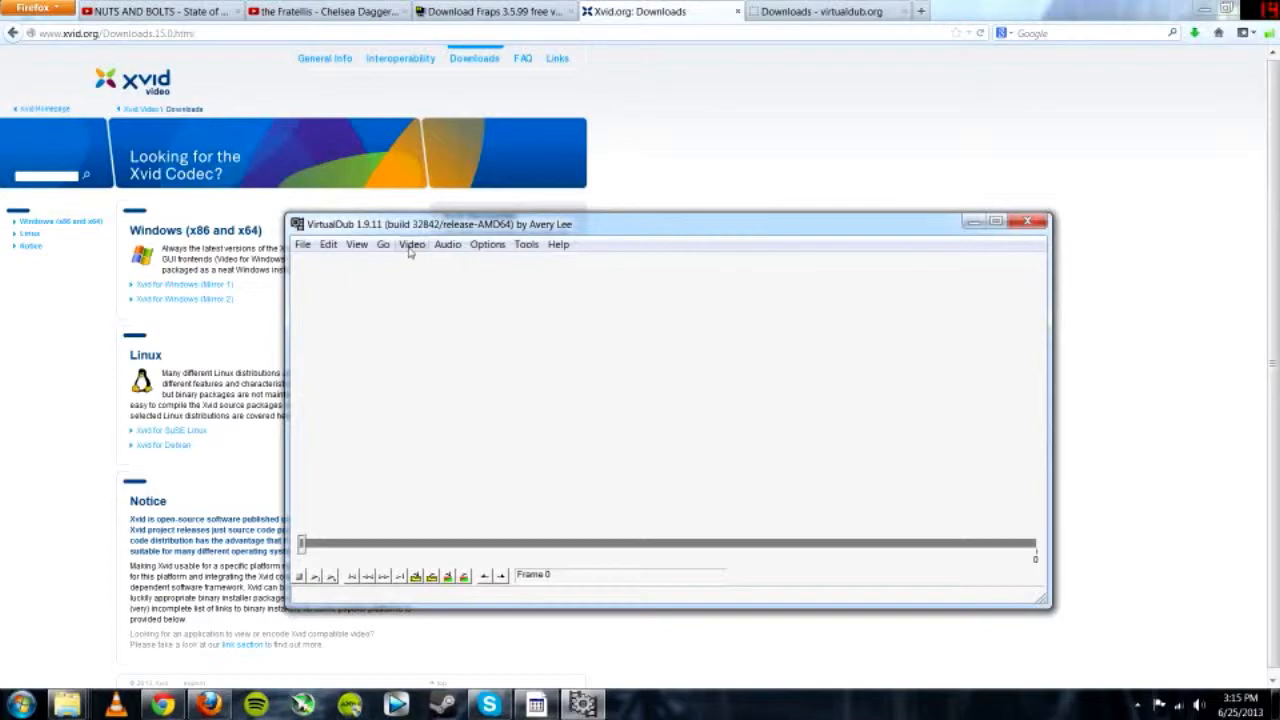
{"action": "left_click", "coordinate": [411, 246]}
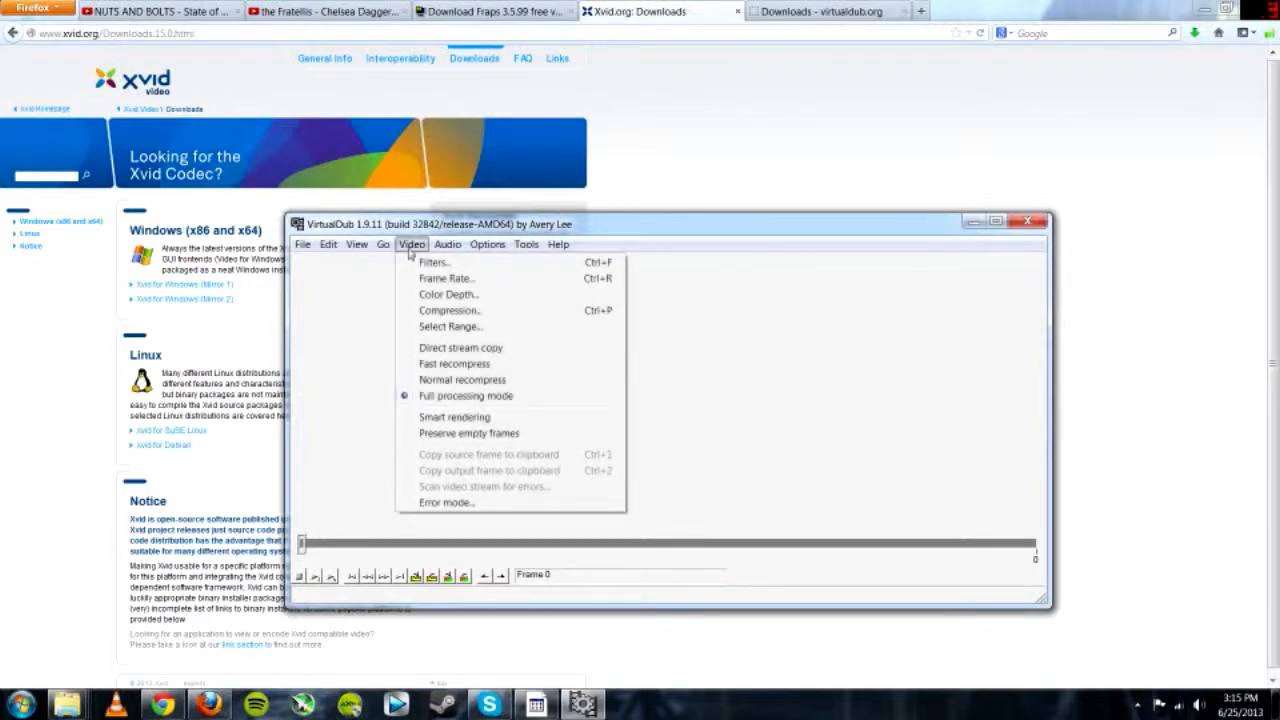
{"action": "left_click", "coordinate": [488, 314]}
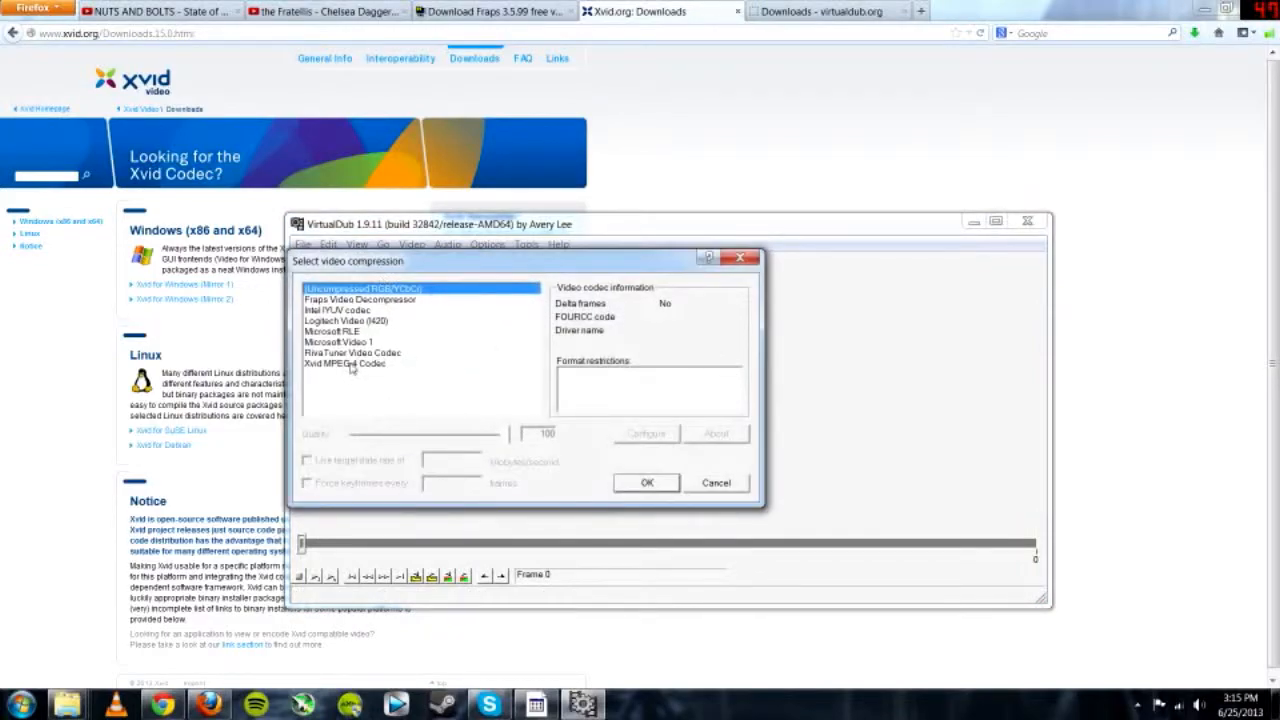
{"action": "left_click", "coordinate": [350, 364]}
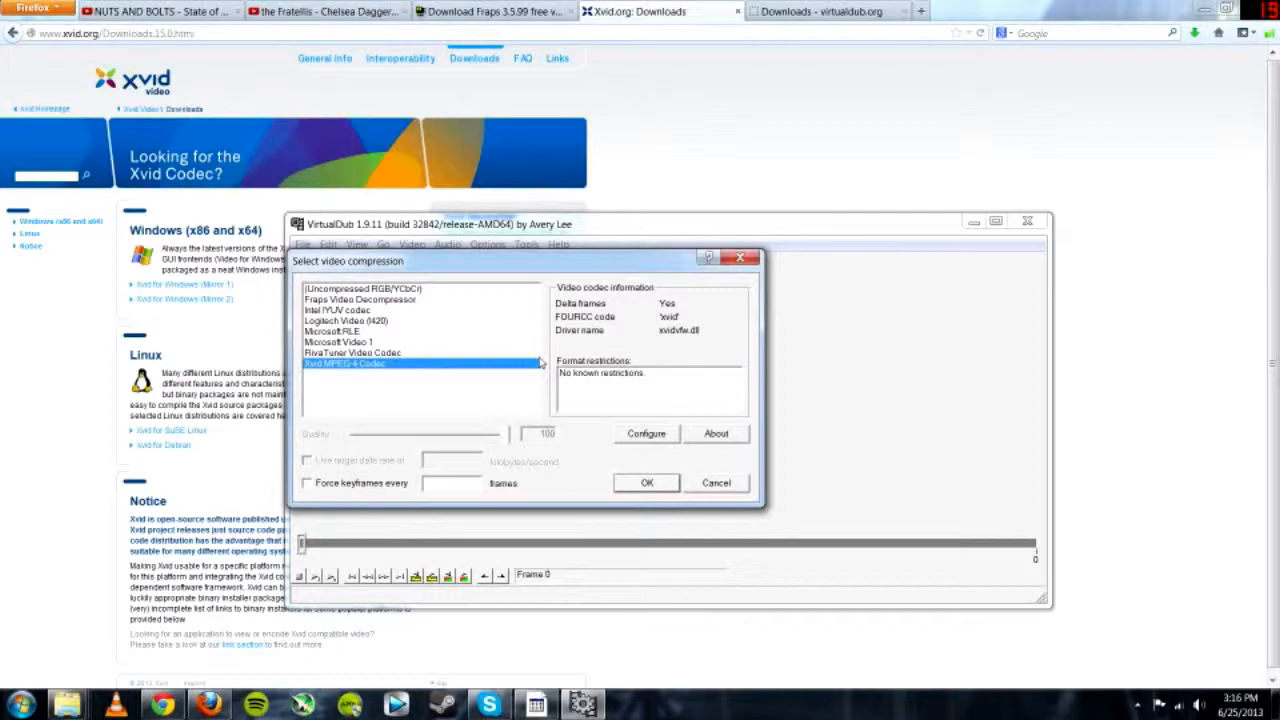
- Review the Xvid codec configuration without changing it and apply the selected video compression
{"action": "left_click_drag", "start_coordinate": [580, 262], "coordinate": [733, 287]}
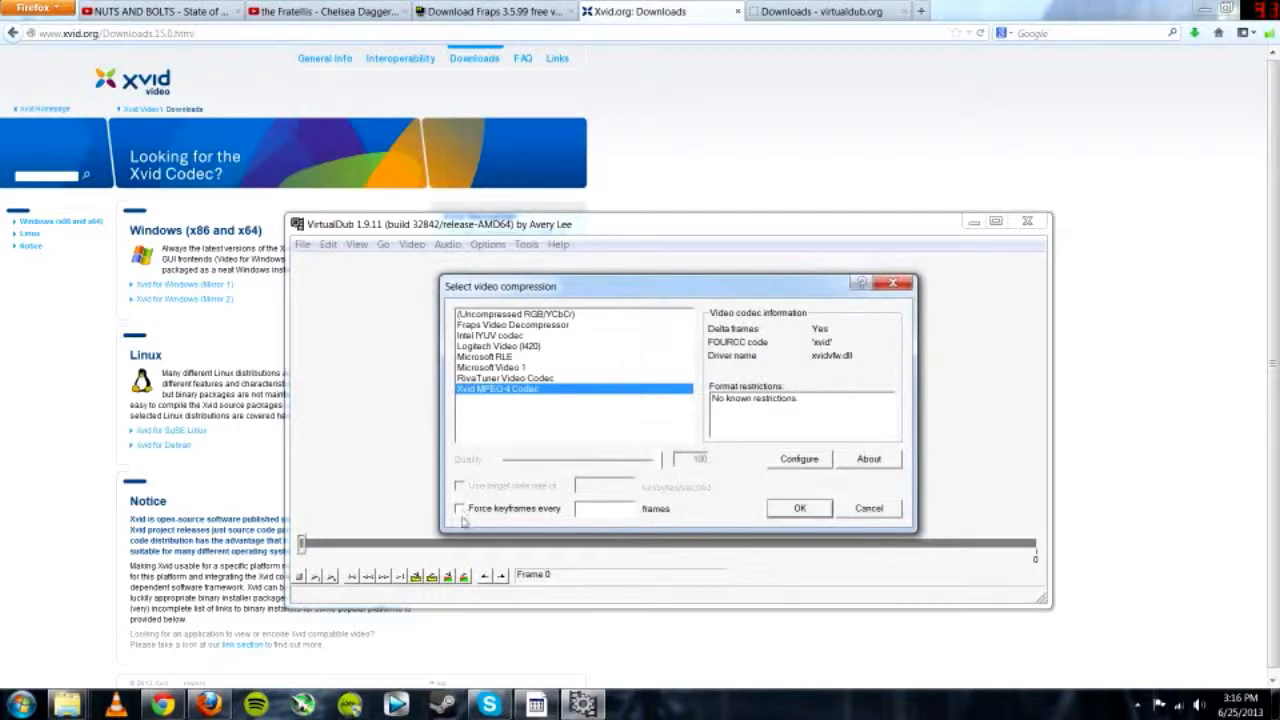
{"action": "left_click", "coordinate": [800, 459]}
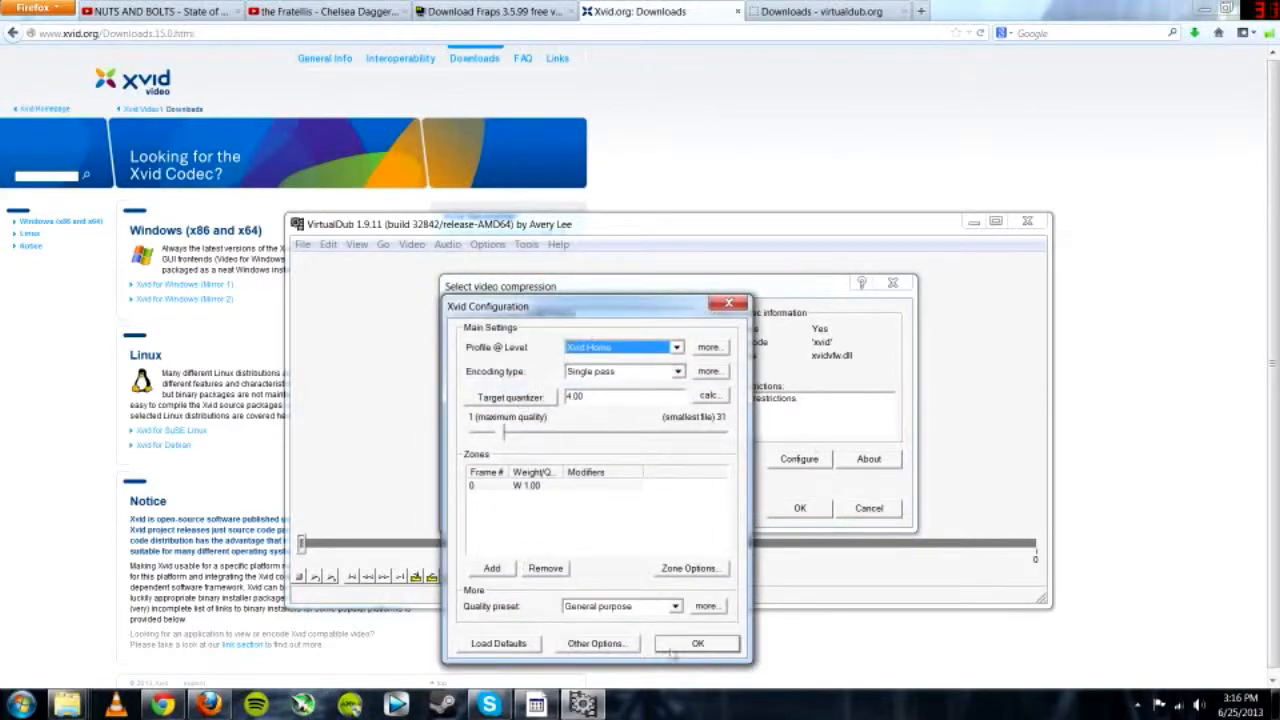
{"action": "left_click", "coordinate": [697, 644]}
{"action": "left_click_drag", "start_coordinate": [742, 290], "coordinate": [857, 238]}
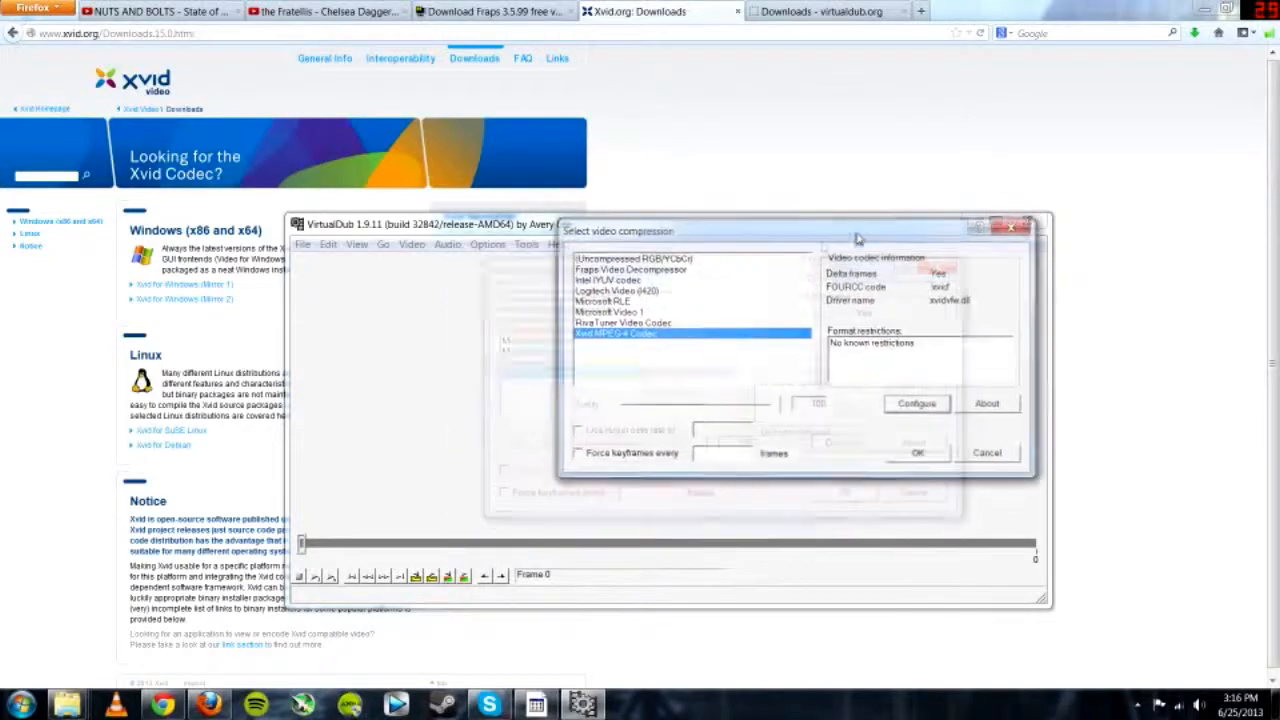
{"action": "left_click_drag", "start_coordinate": [747, 229], "coordinate": [652, 252]}
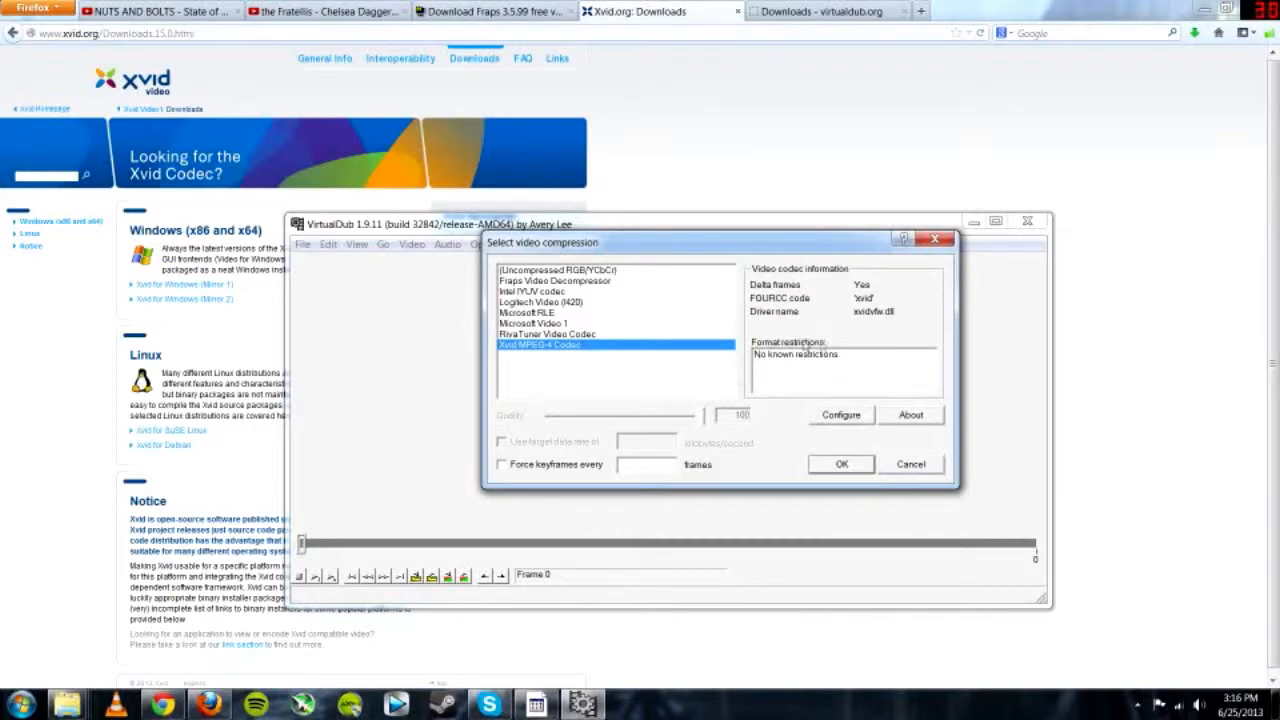
{"action": "left_click", "coordinate": [836, 468]}
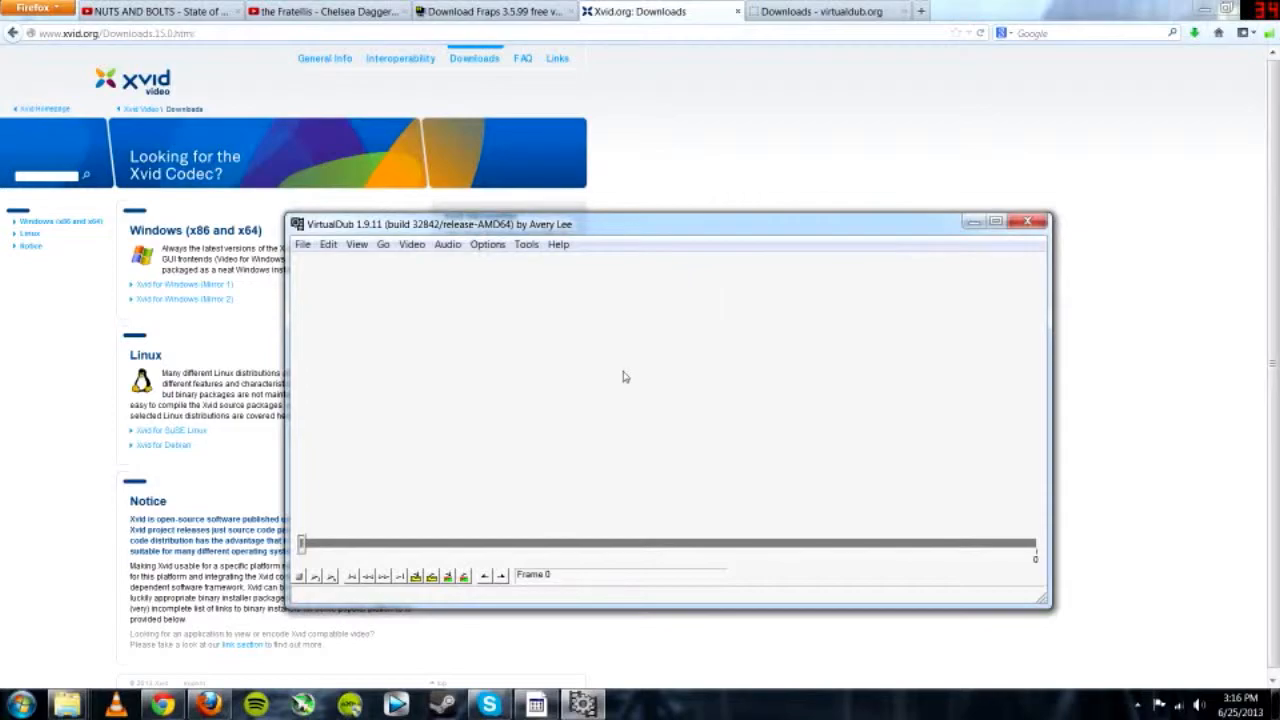
{"action": "left_click", "coordinate": [302, 244]}
{"action": "left_click", "coordinate": [340, 261]}
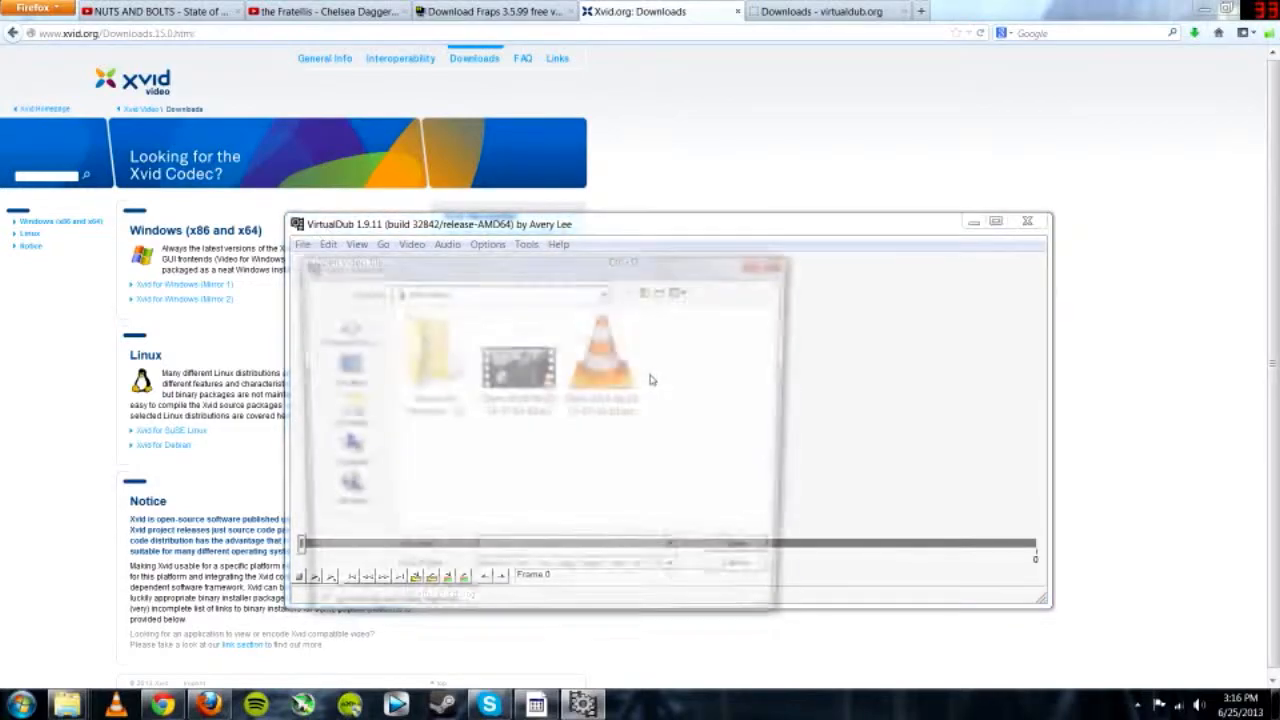
{"action": "left_click", "coordinate": [548, 405]}
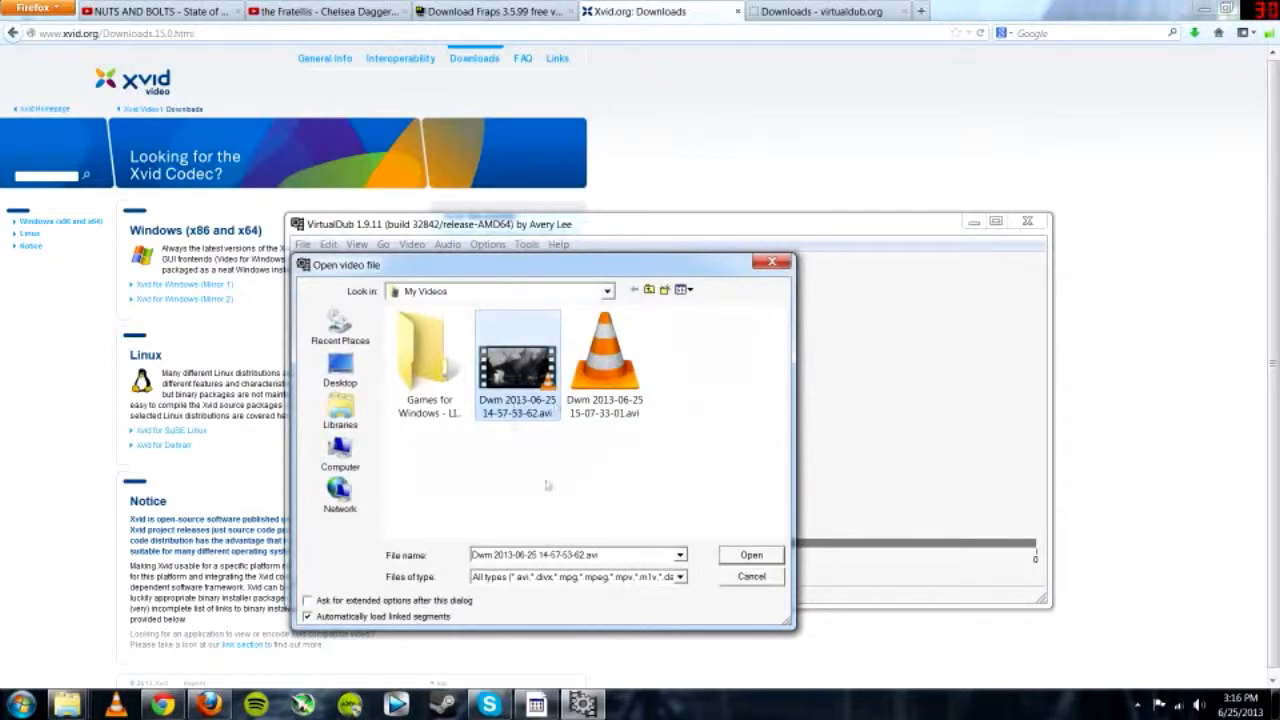
{"action": "left_click", "coordinate": [748, 557]}
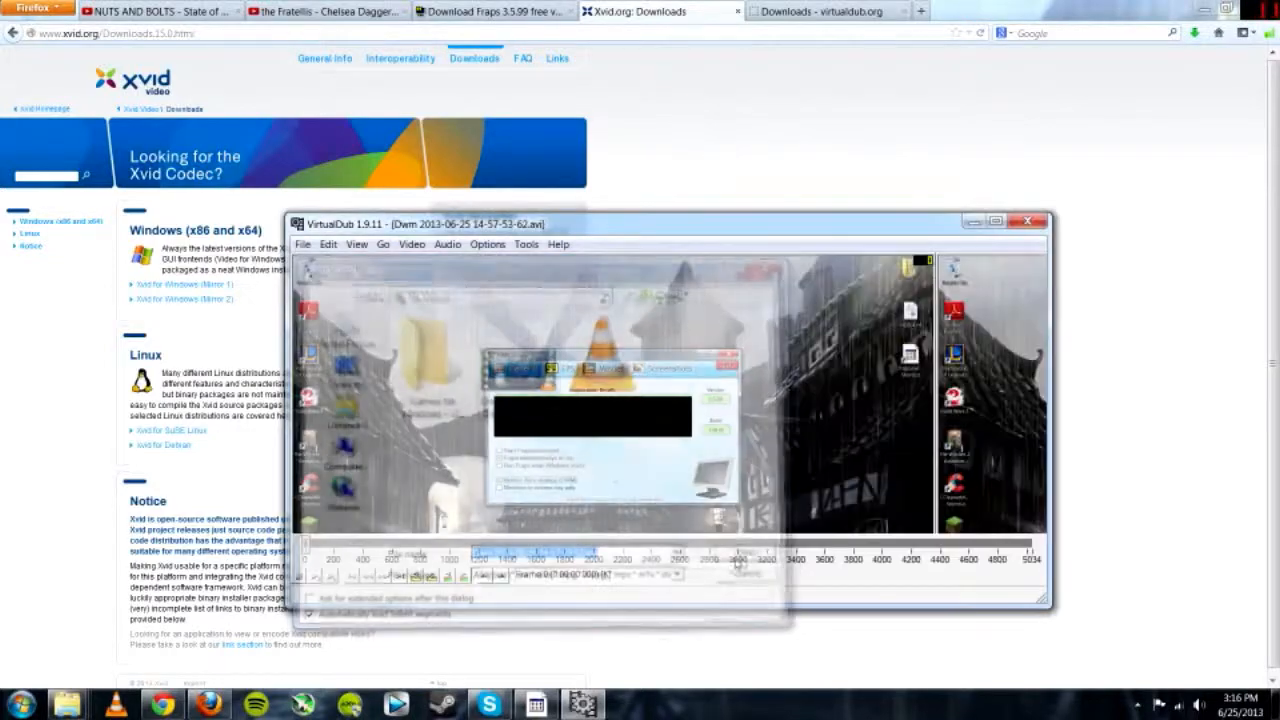
{"action": "left_click_drag", "start_coordinate": [573, 216], "coordinate": [555, 175]}
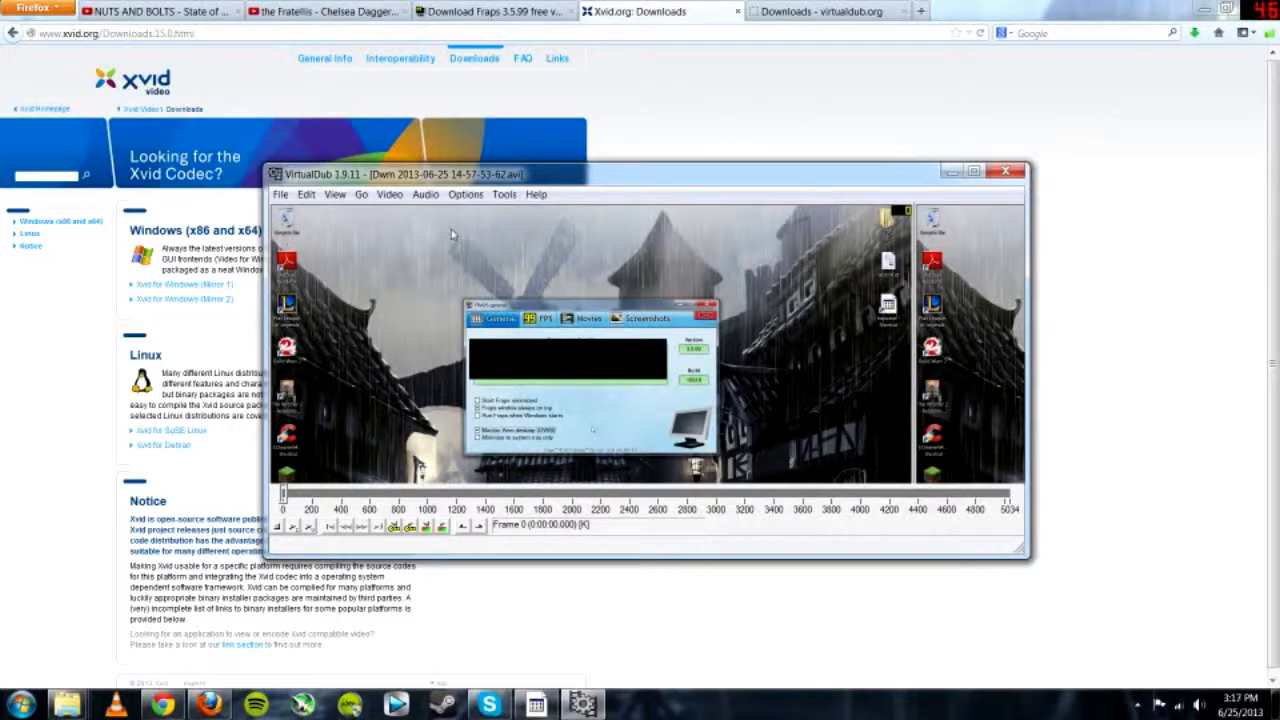
{"action": "left_click_drag", "start_coordinate": [562, 182], "coordinate": [575, 181]}
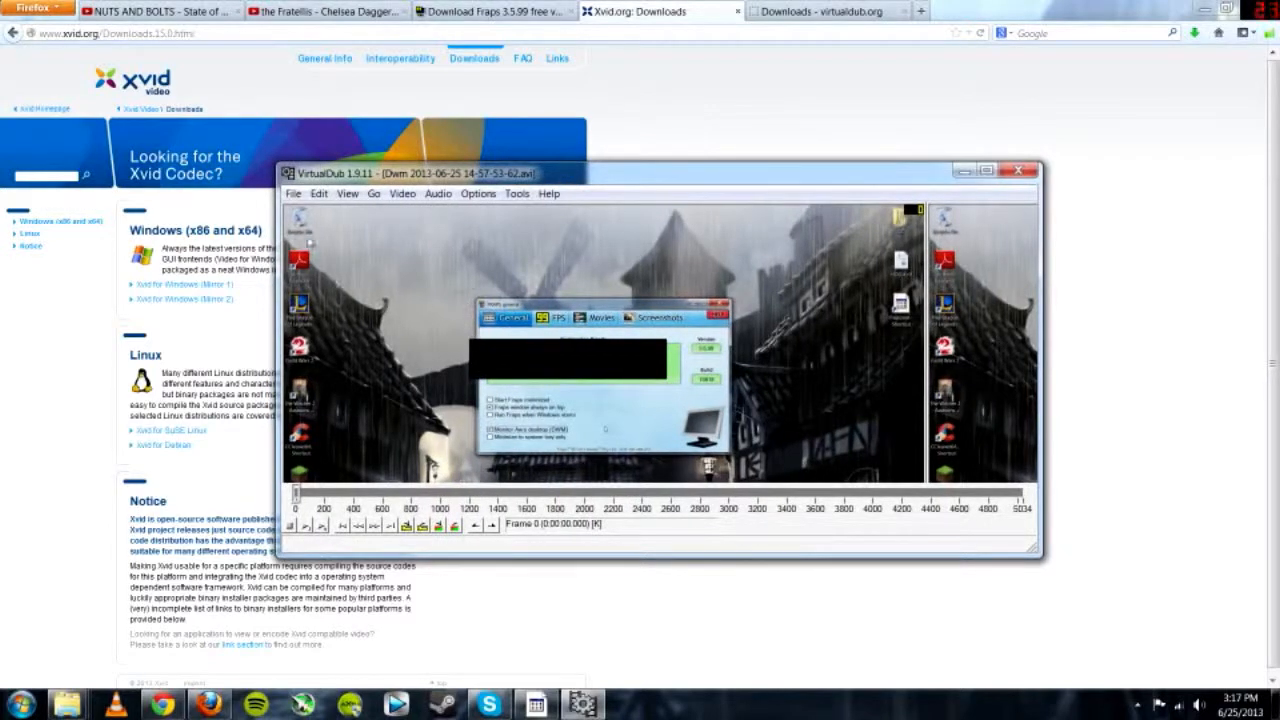
{"action": "left_click", "coordinate": [402, 193]}
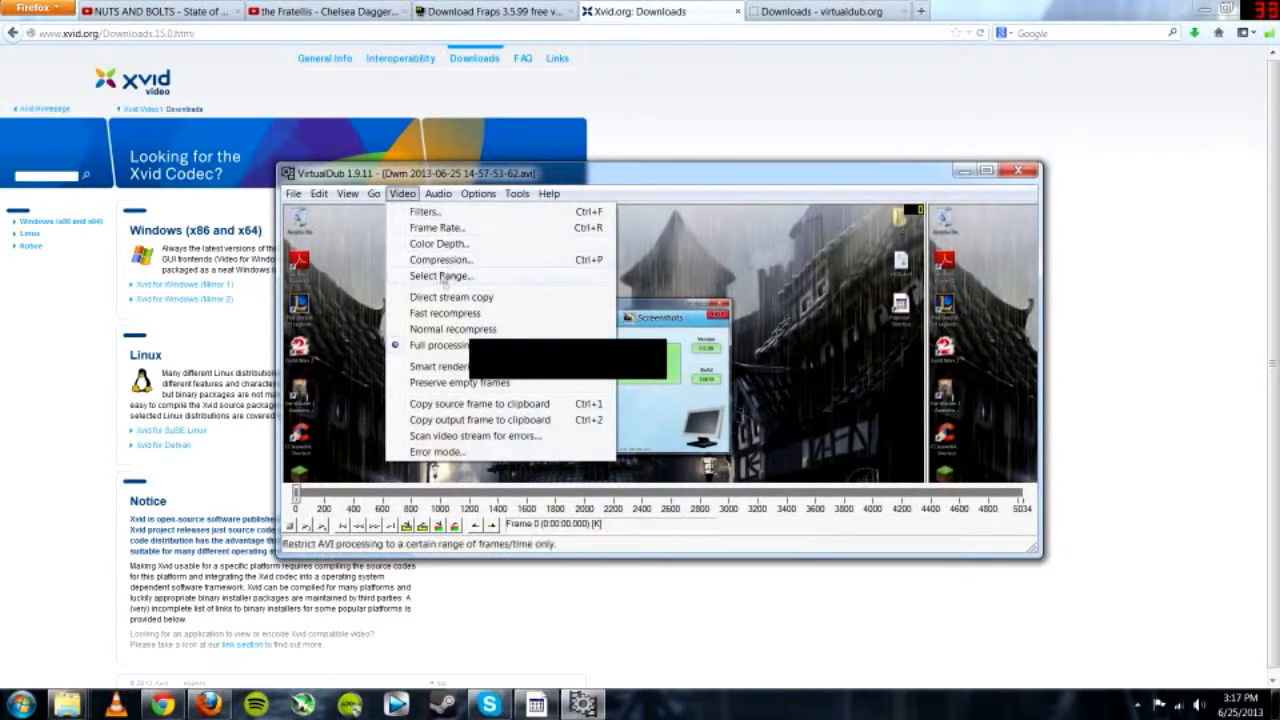
{"action": "mouse_move", "coordinate": [298, 195]}
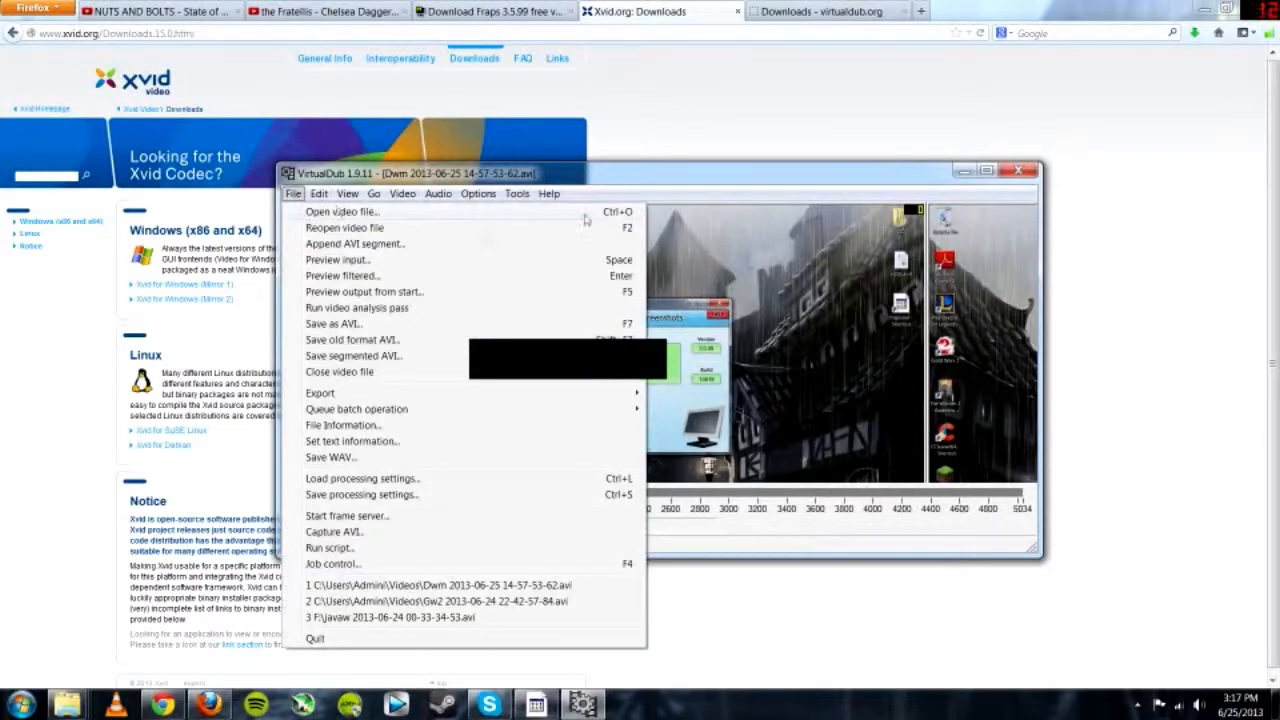
{"action": "left_click", "coordinate": [621, 187]}
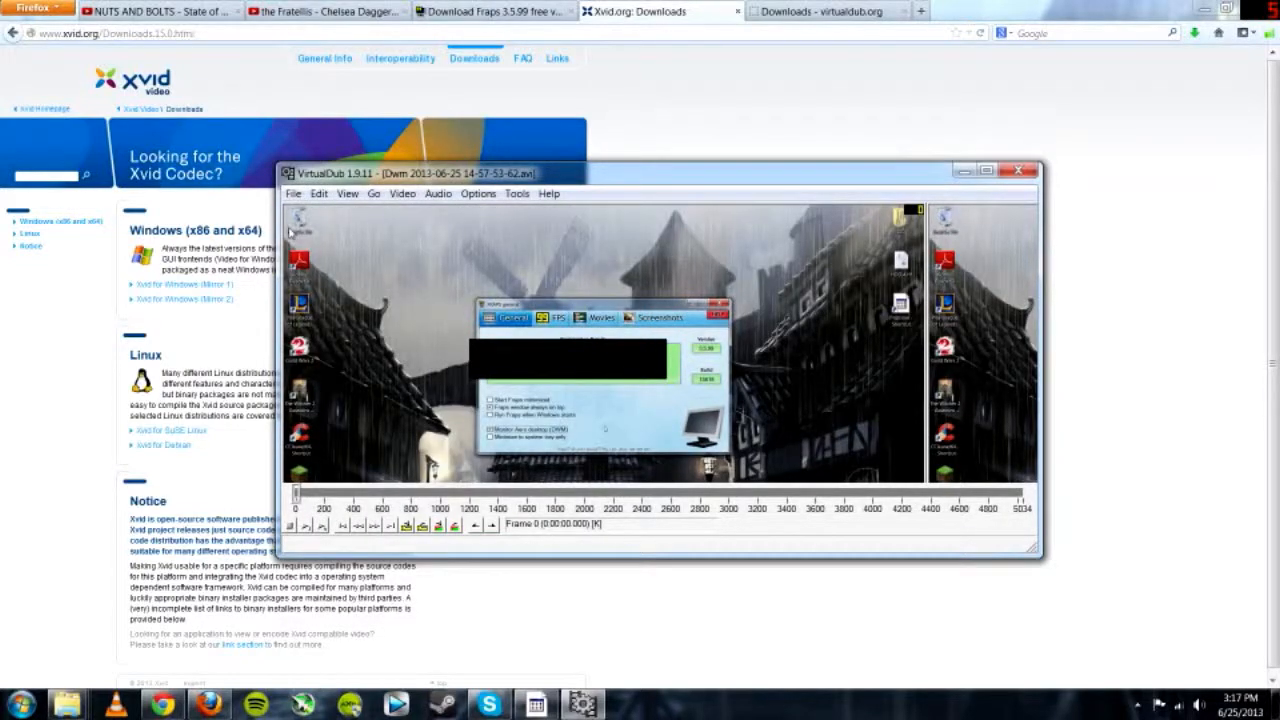
{"action": "left_click", "coordinate": [294, 194]}
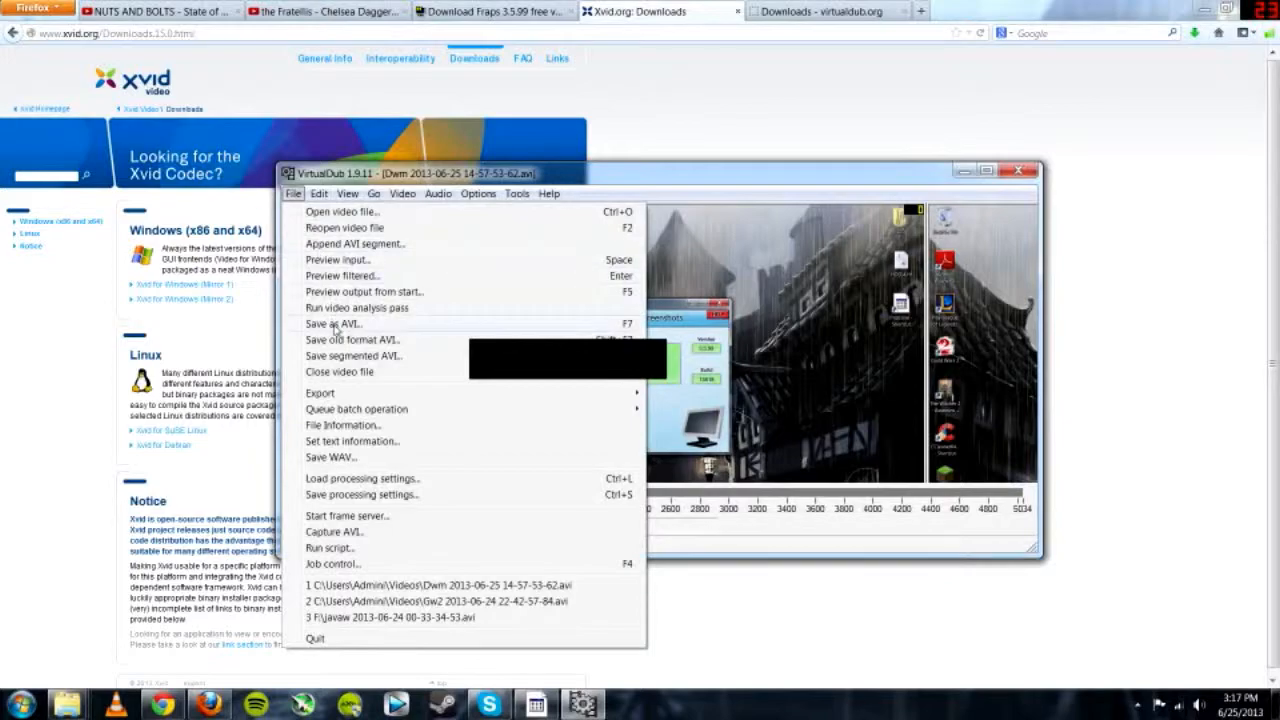
{"action": "left_click", "coordinate": [333, 324]}
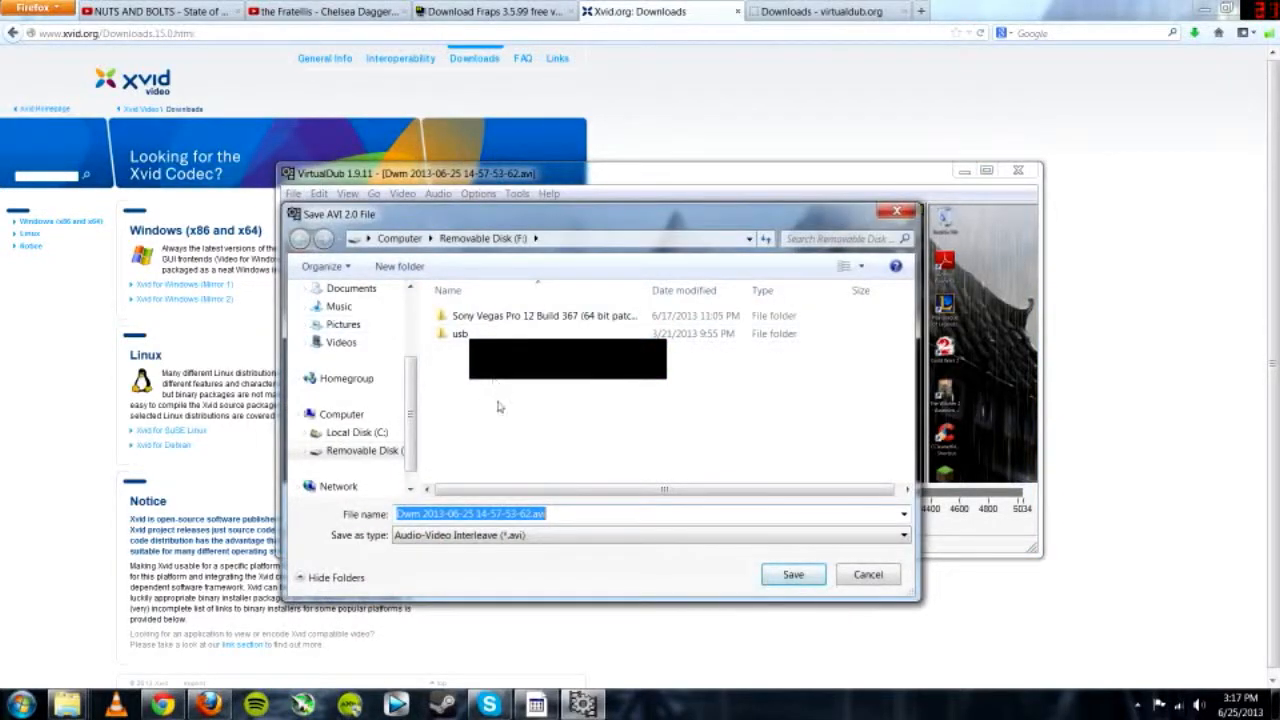
{"action": "left_click", "coordinate": [579, 516]}
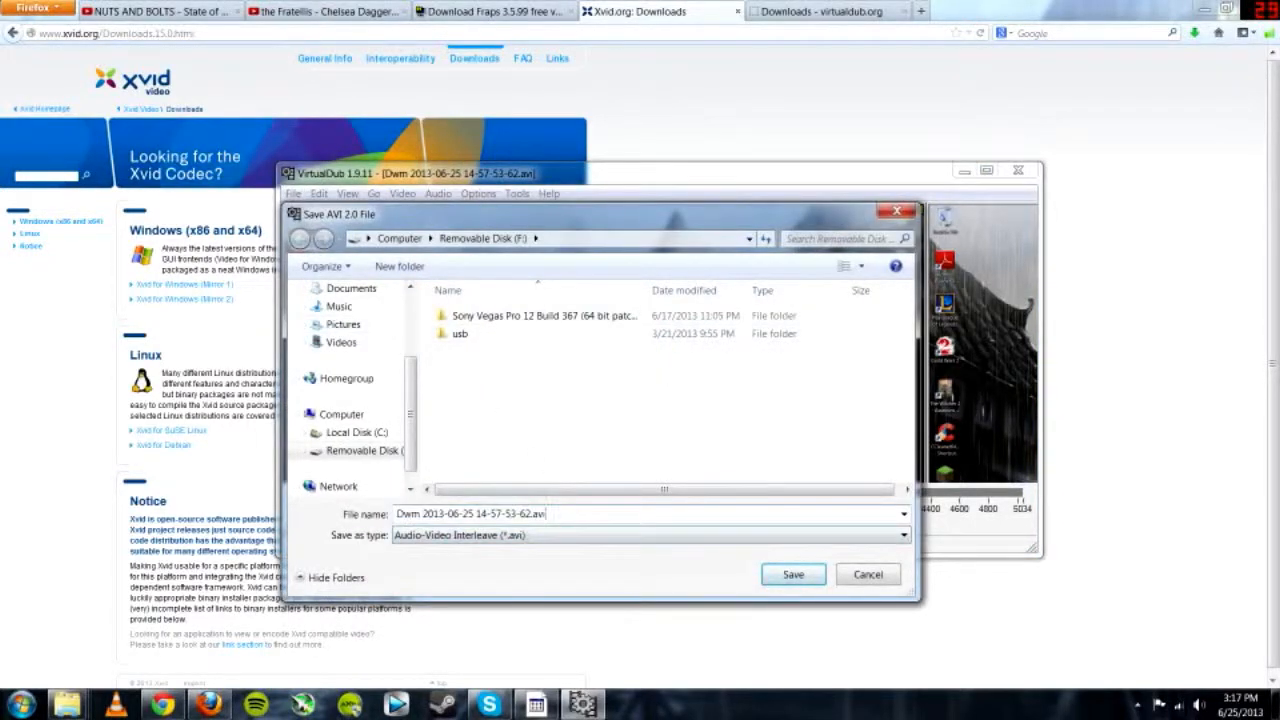
{"action": "type", "text": "- compressed"}
{"action": "type", "text": "ed"}
{"action": "left_click", "coordinate": [793, 575]}
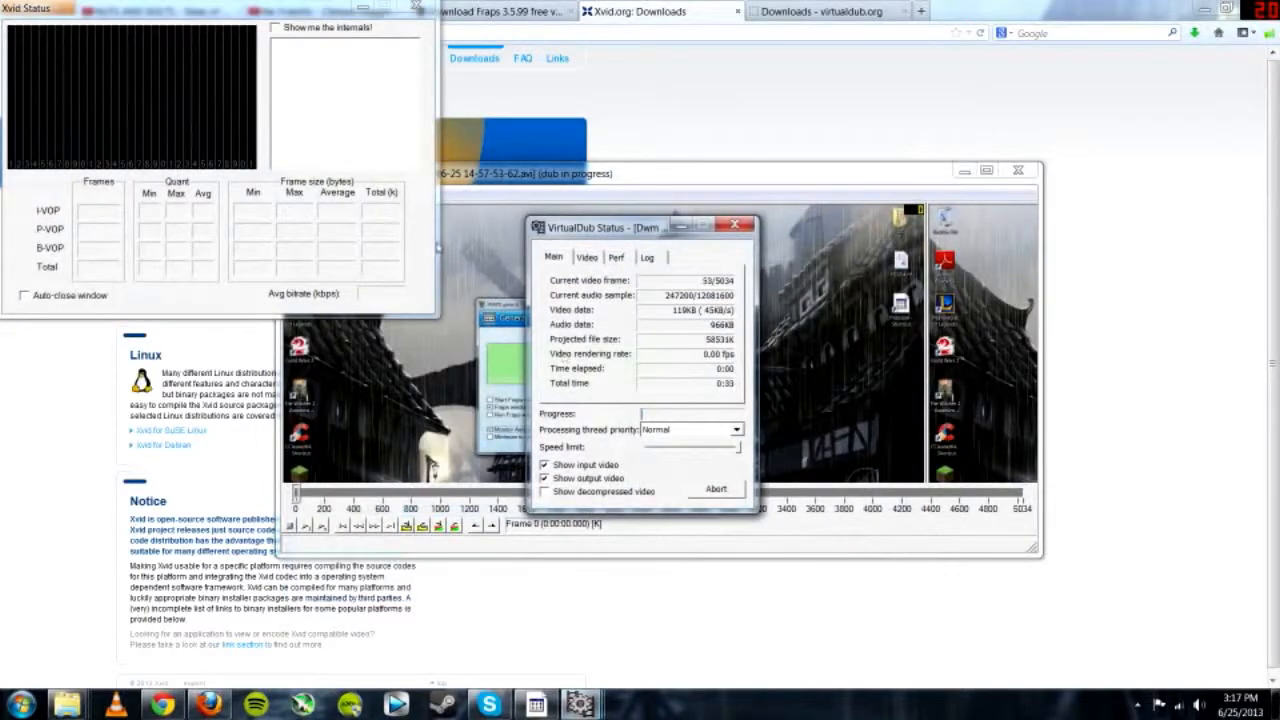
- Arrange the Xvid Status and VirtualDub Status windows side by side and review the performance, log and main progress information
{"action": "left_click_drag", "start_coordinate": [140, 18], "coordinate": [211, 215]}
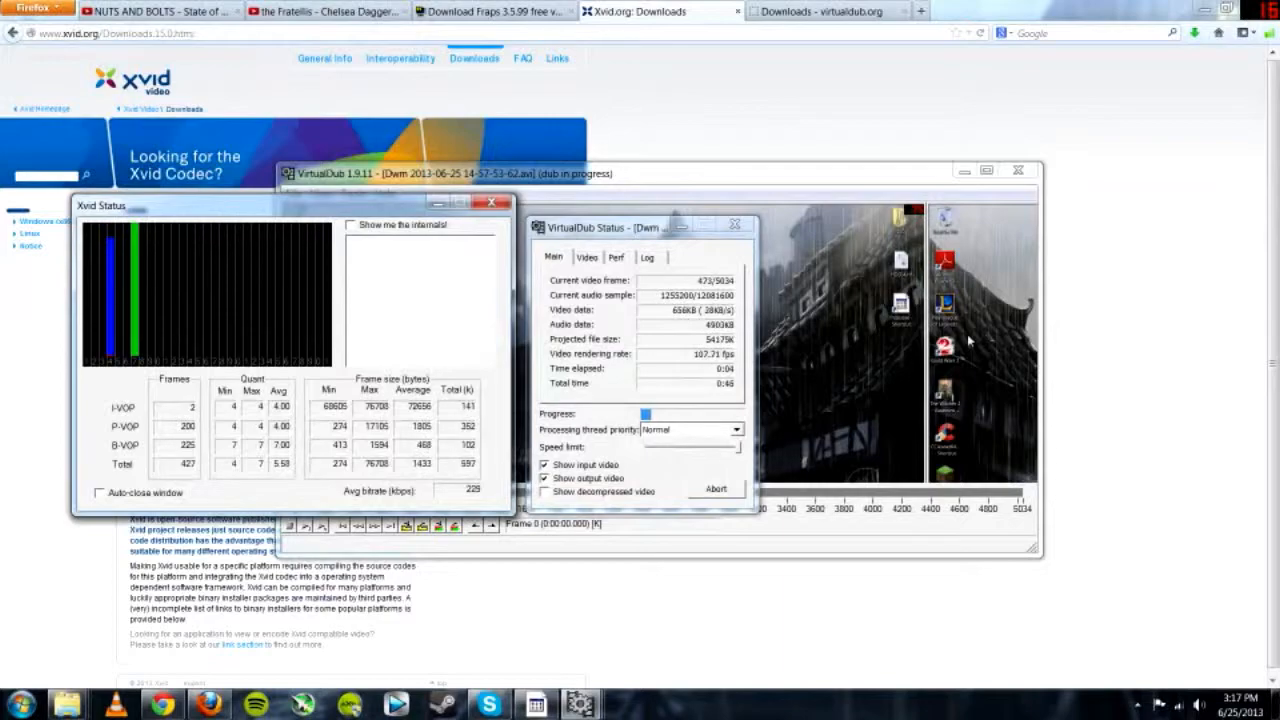
{"action": "left_click_drag", "start_coordinate": [575, 228], "coordinate": [765, 452]}
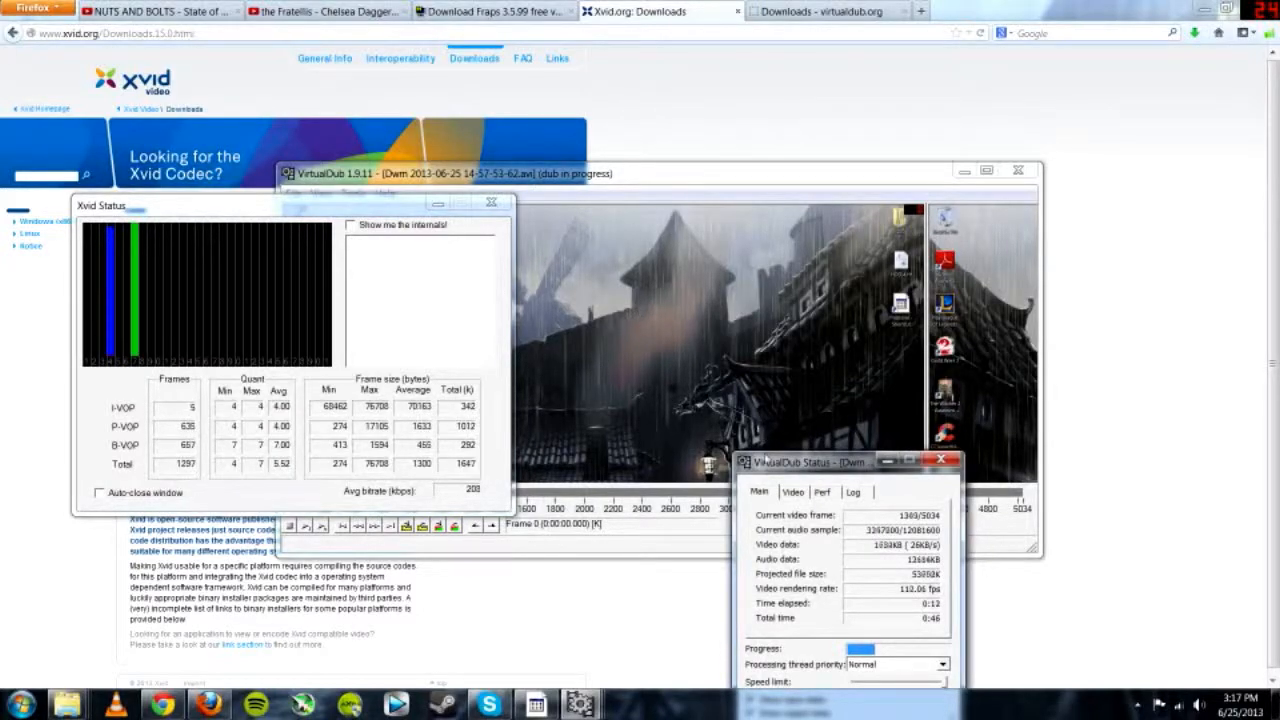
{"action": "left_click_drag", "start_coordinate": [761, 459], "coordinate": [598, 211]}
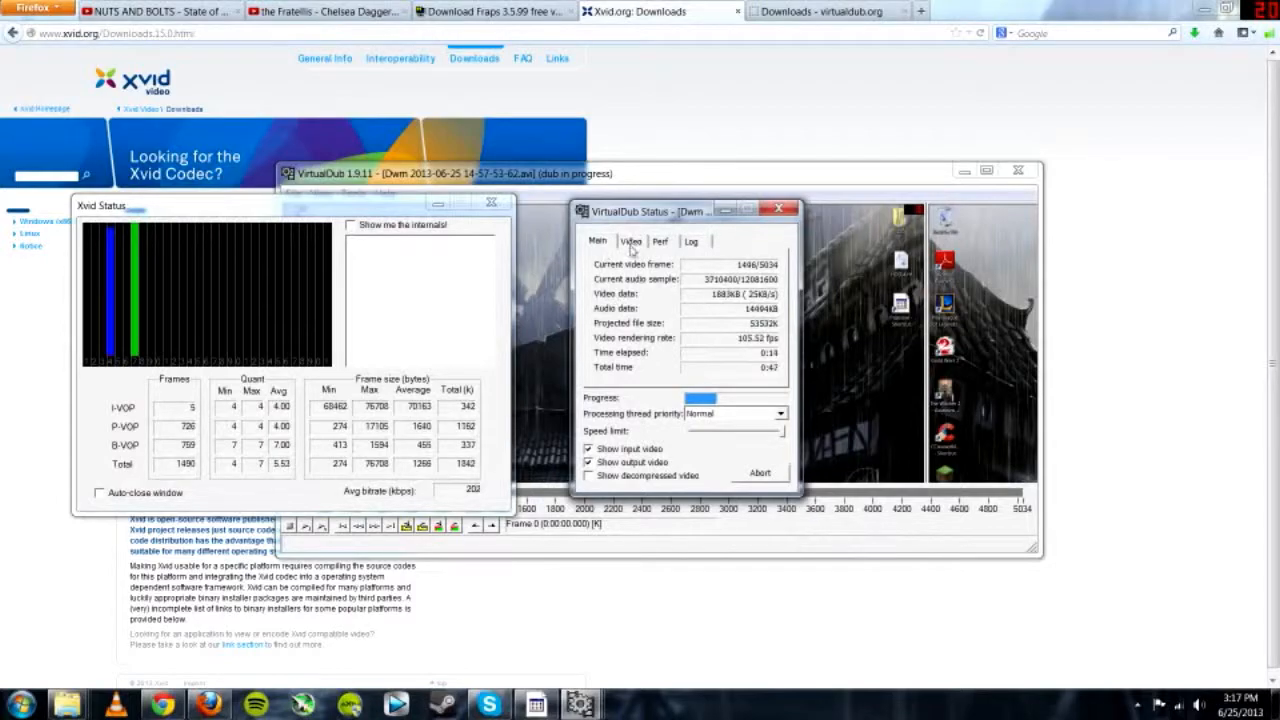
{"action": "left_click", "coordinate": [660, 241]}
{"action": "left_click", "coordinate": [691, 241]}
{"action": "left_click", "coordinate": [597, 241]}
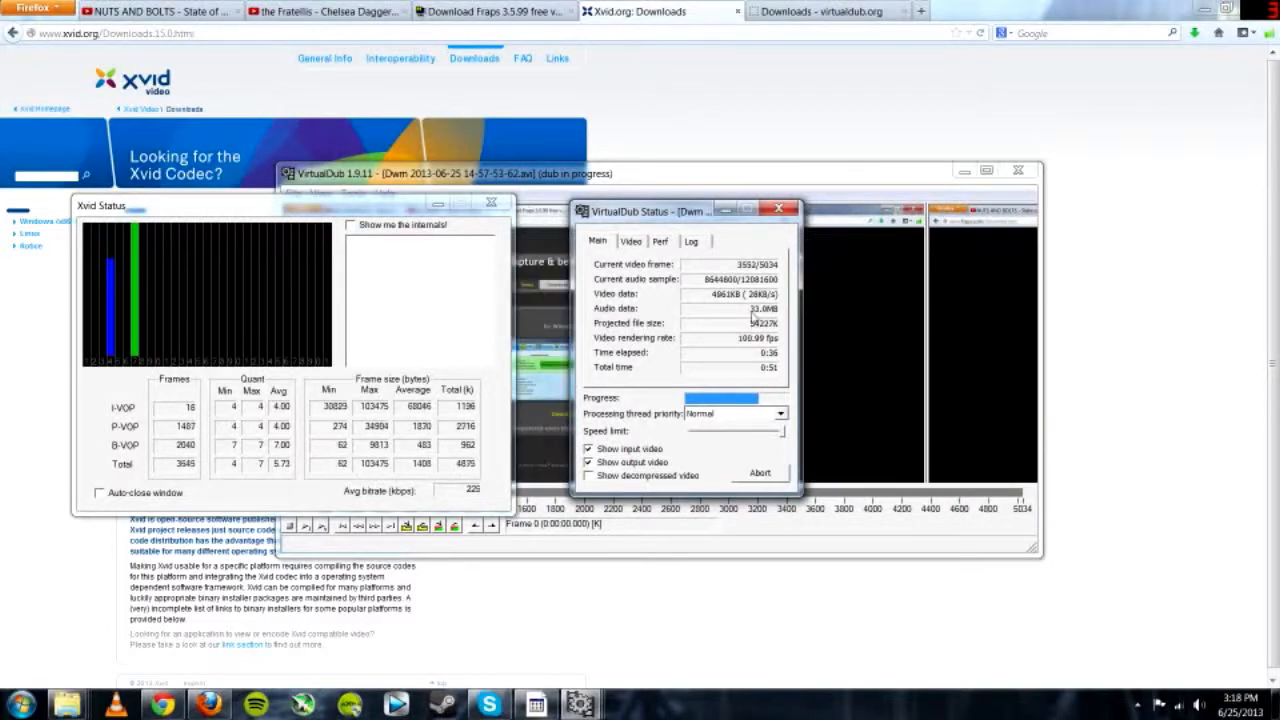
- Move the VirtualDub Status window aside until the compression finishes, and close Xvid Status and VirtualDub
{"action": "left_click_drag", "start_coordinate": [706, 211], "coordinate": [1068, 218]}
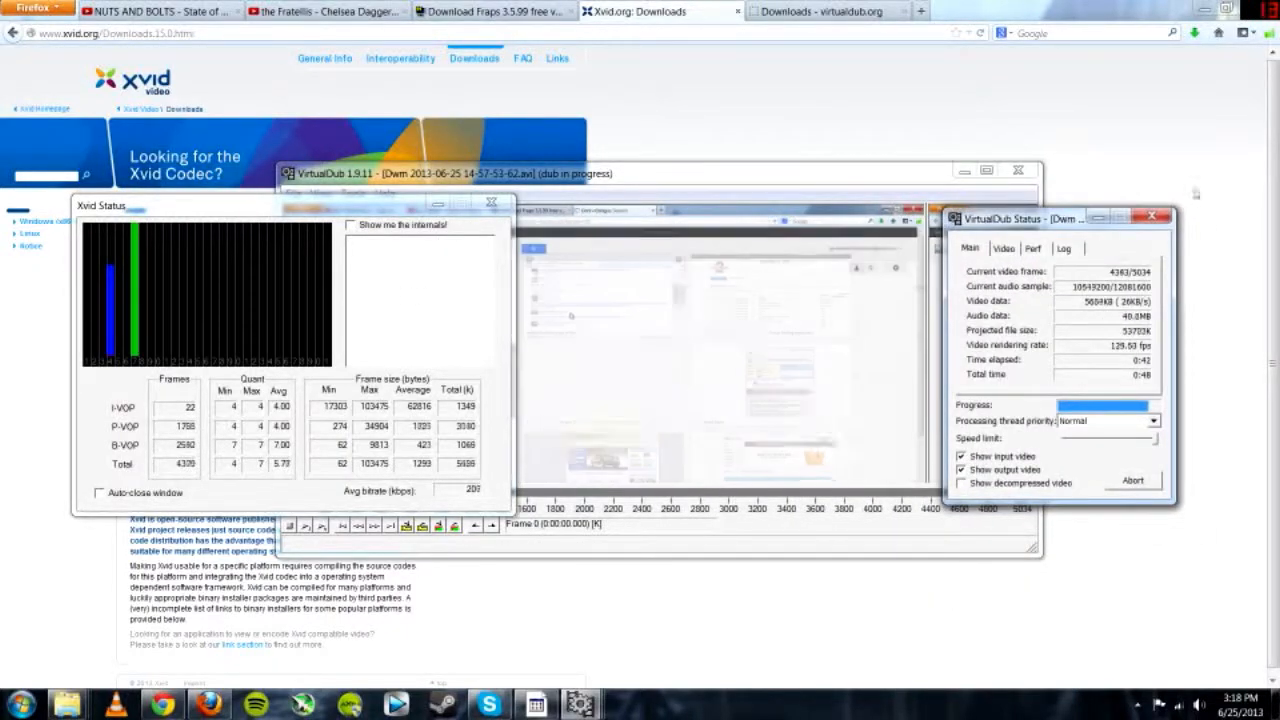
{"action": "left_click_drag", "start_coordinate": [1048, 218], "coordinate": [747, 262]}
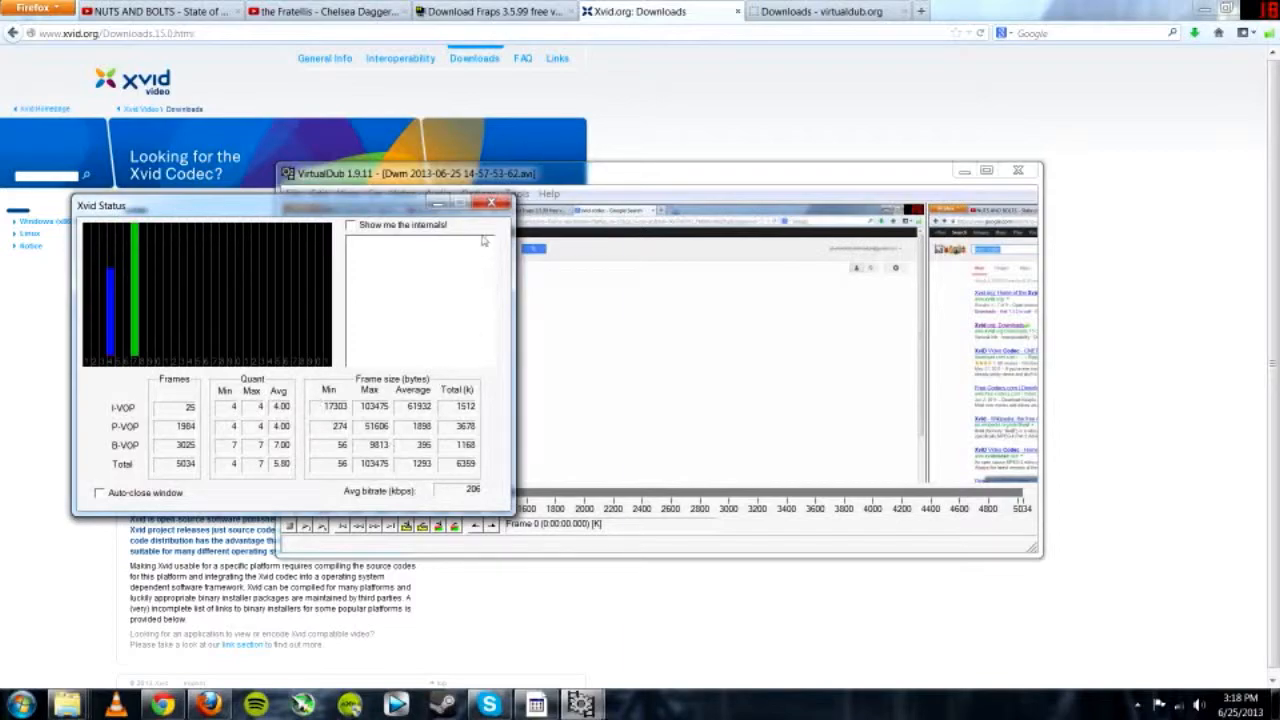
{"action": "left_click", "coordinate": [491, 203]}
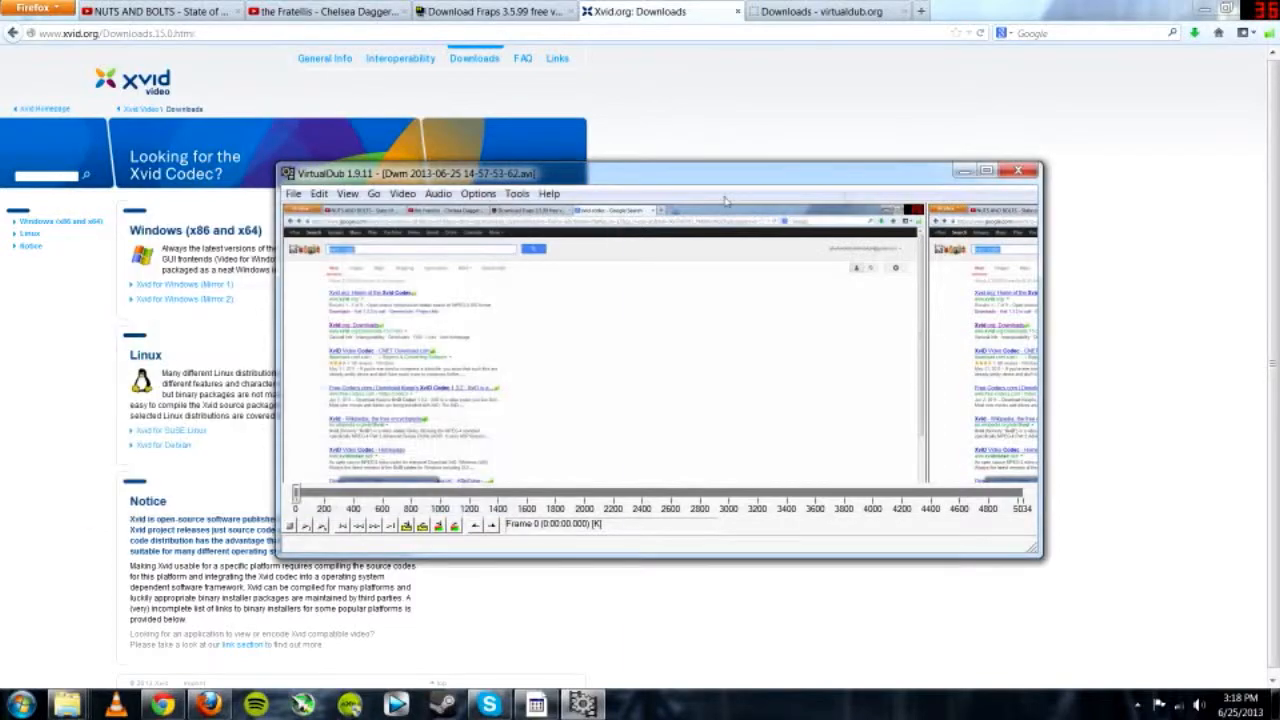
{"action": "left_click", "coordinate": [1018, 171]}
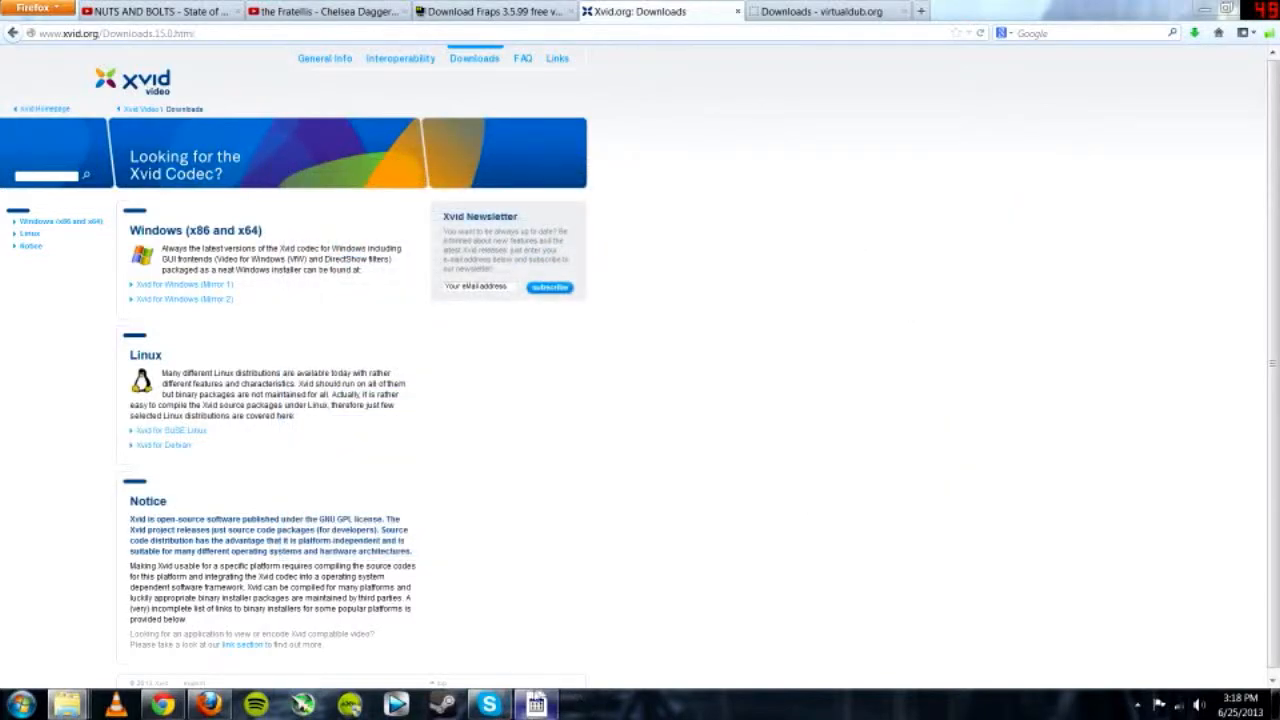
- Switch to the VirtualDub zip folder window, go up to Removable Disk (F:) and check the compressed video's file details
{"action": "mouse_move", "coordinate": [536, 705]}
{"action": "mouse_move", "coordinate": [68, 703]}
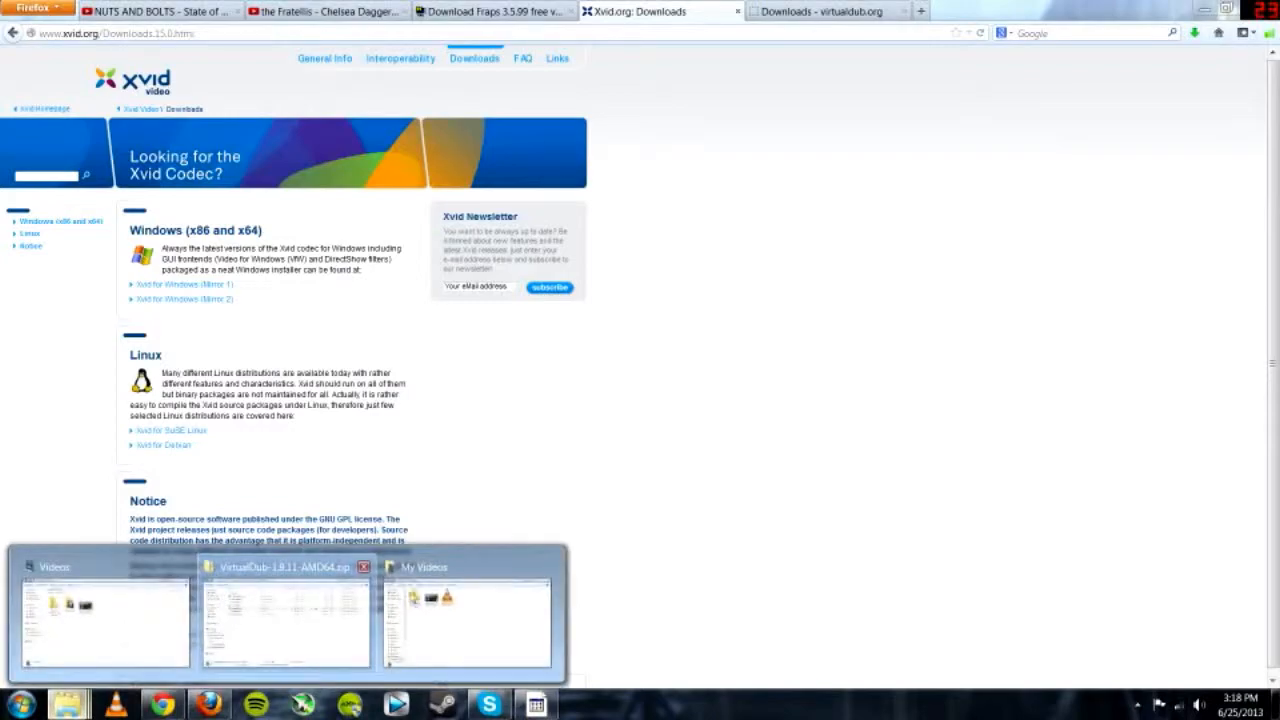
{"action": "mouse_move", "coordinate": [128, 600]}
{"action": "left_click", "coordinate": [281, 610]}
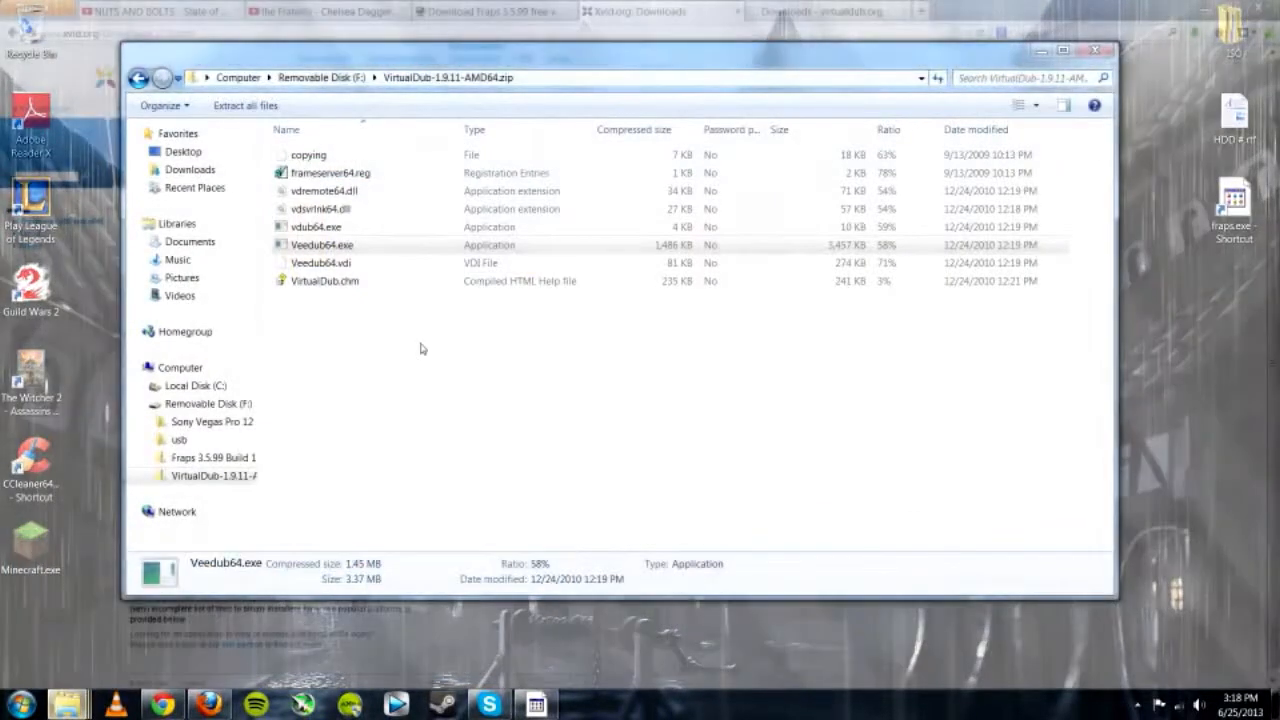
{"action": "key", "text": "BackSpace"}
{"action": "left_click", "coordinate": [344, 190]}
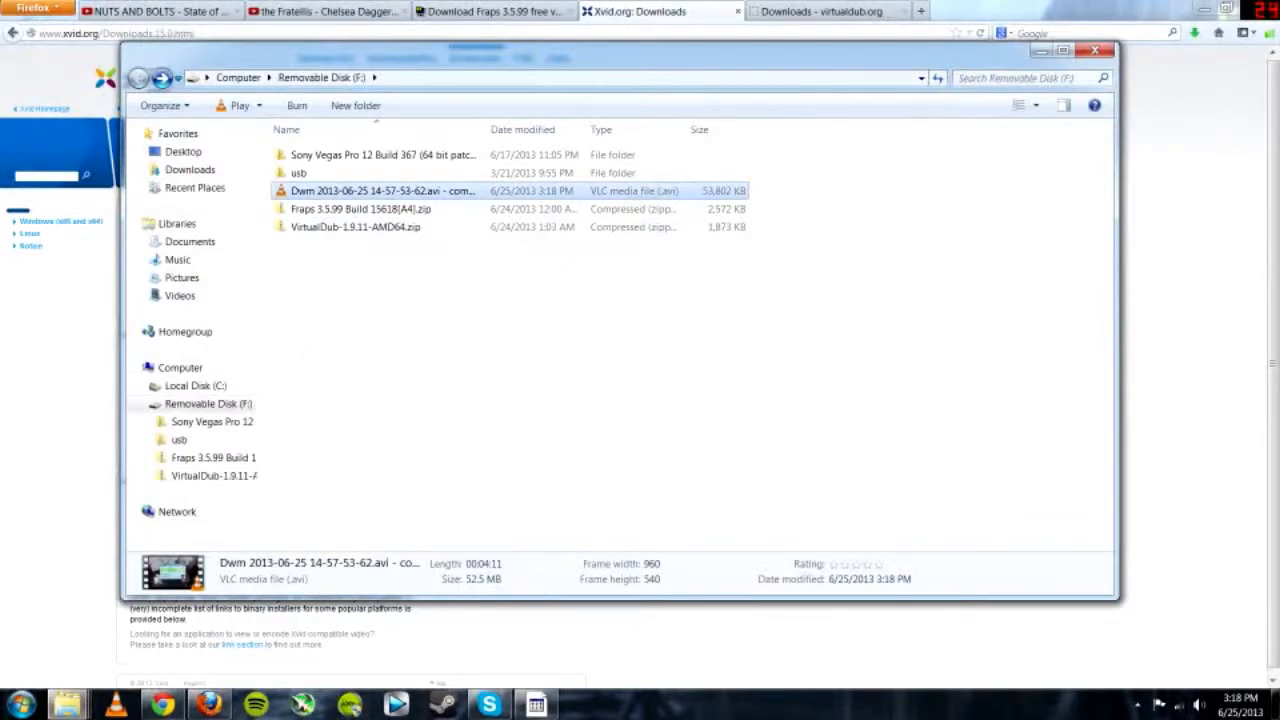
{"action": "mouse_move", "coordinate": [91, 711]}
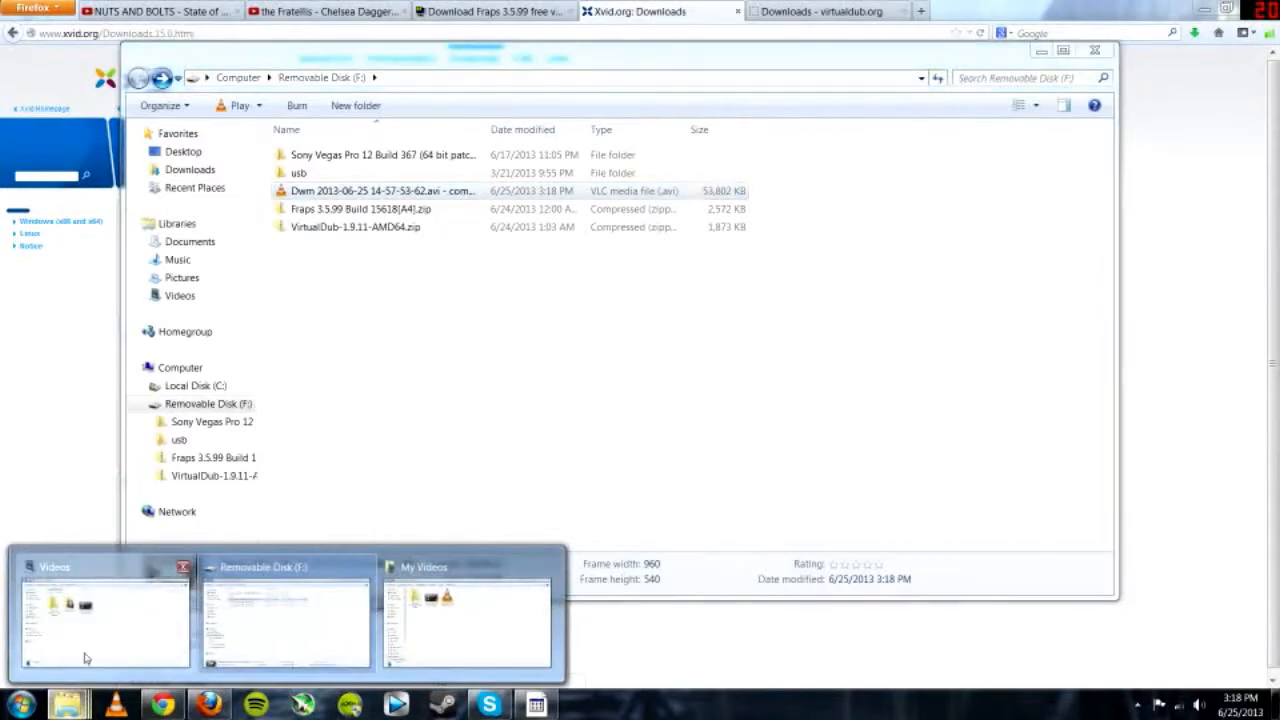
{"action": "left_click", "coordinate": [86, 660]}
{"action": "left_click", "coordinate": [497, 252]}
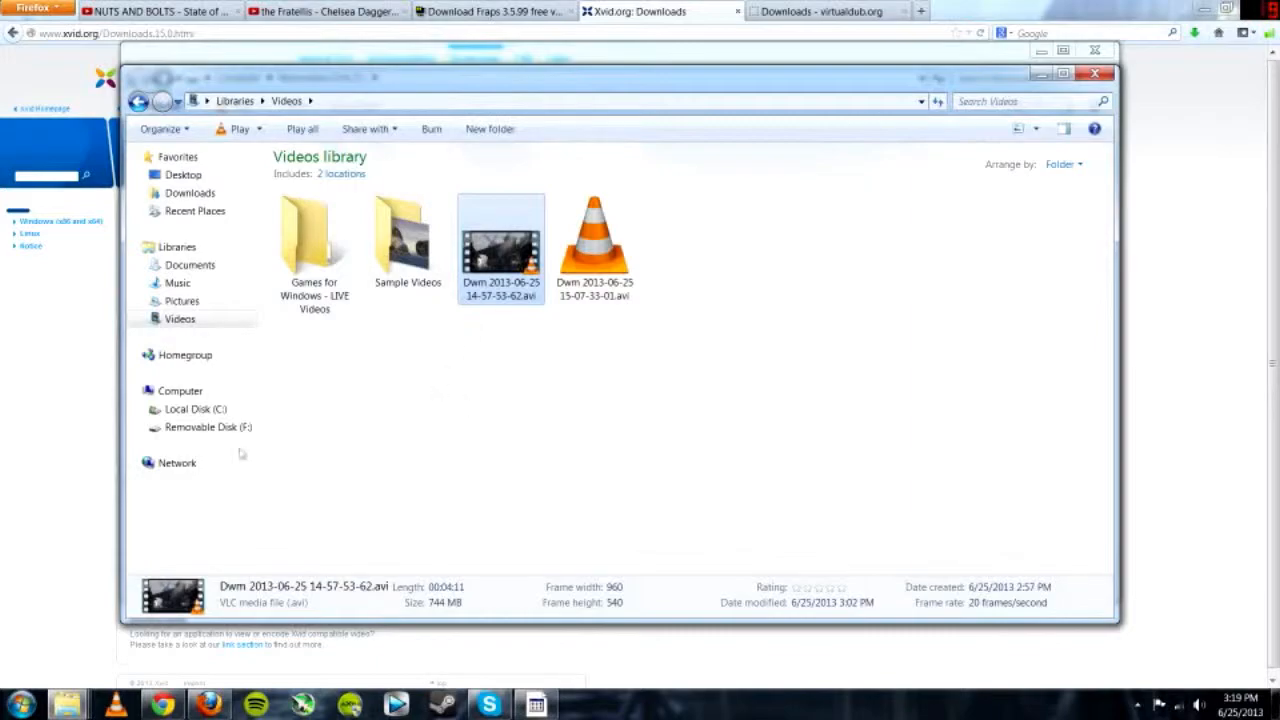
{"action": "mouse_move", "coordinate": [67, 705]}
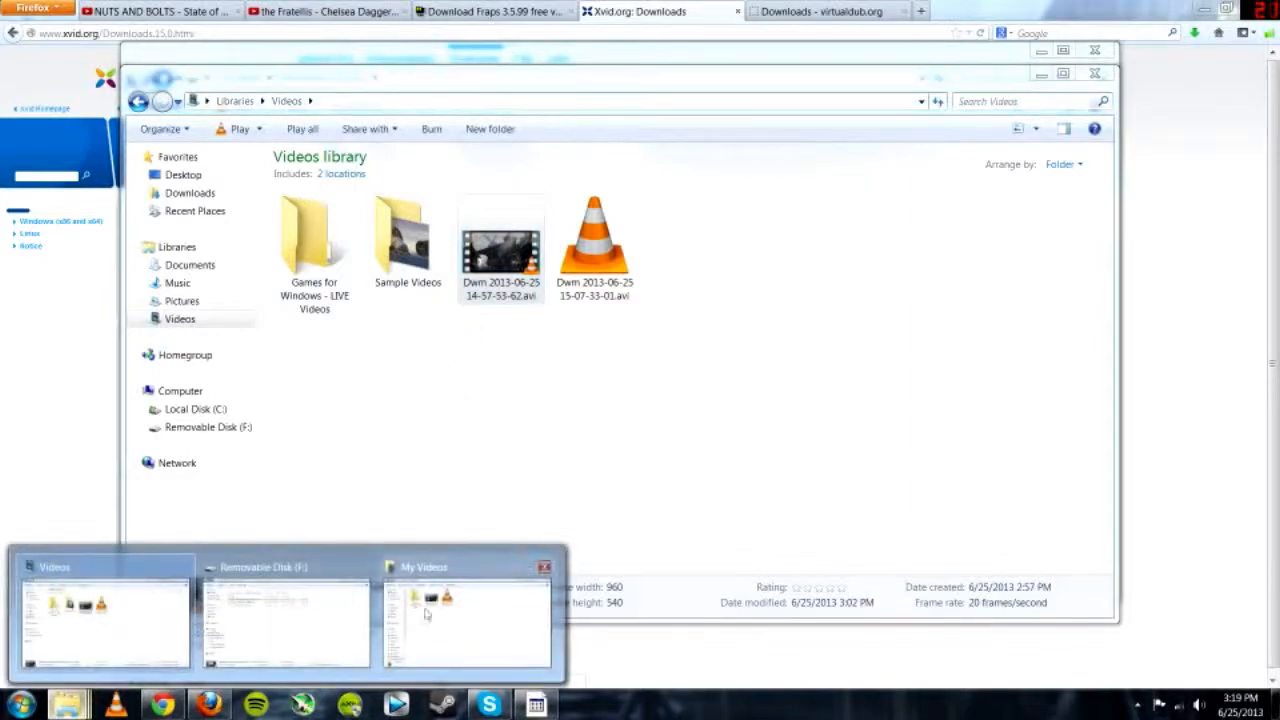
{"action": "mouse_move", "coordinate": [425, 612]}
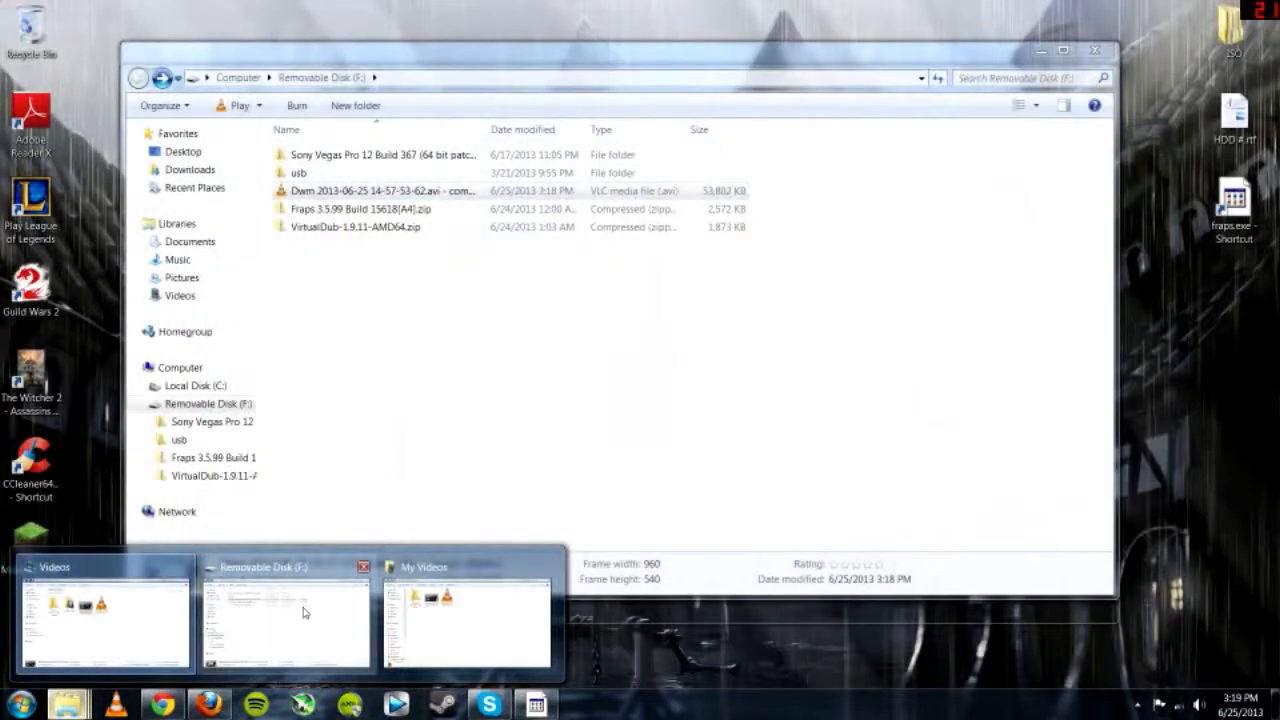
{"action": "left_click", "coordinate": [300, 612]}
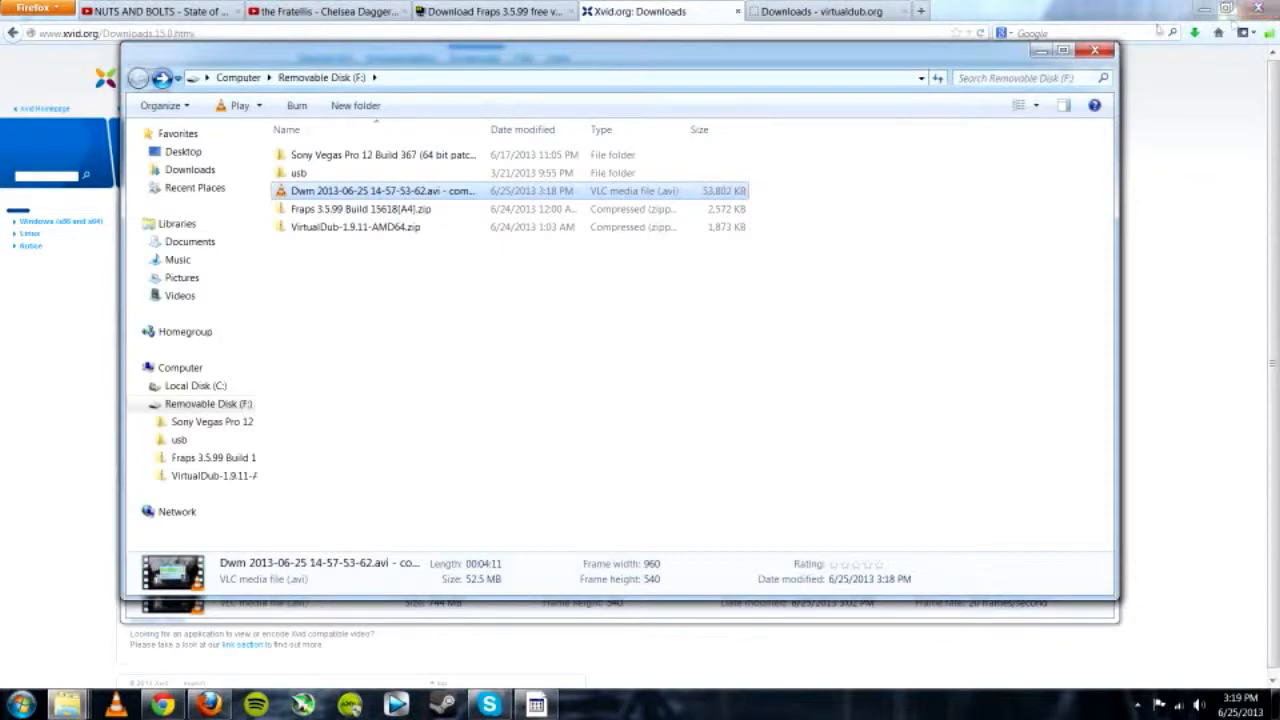
- Switch to Firefox, open youtube.com in a new tab and go to the video upload page
{"action": "left_click", "coordinate": [920, 10]}
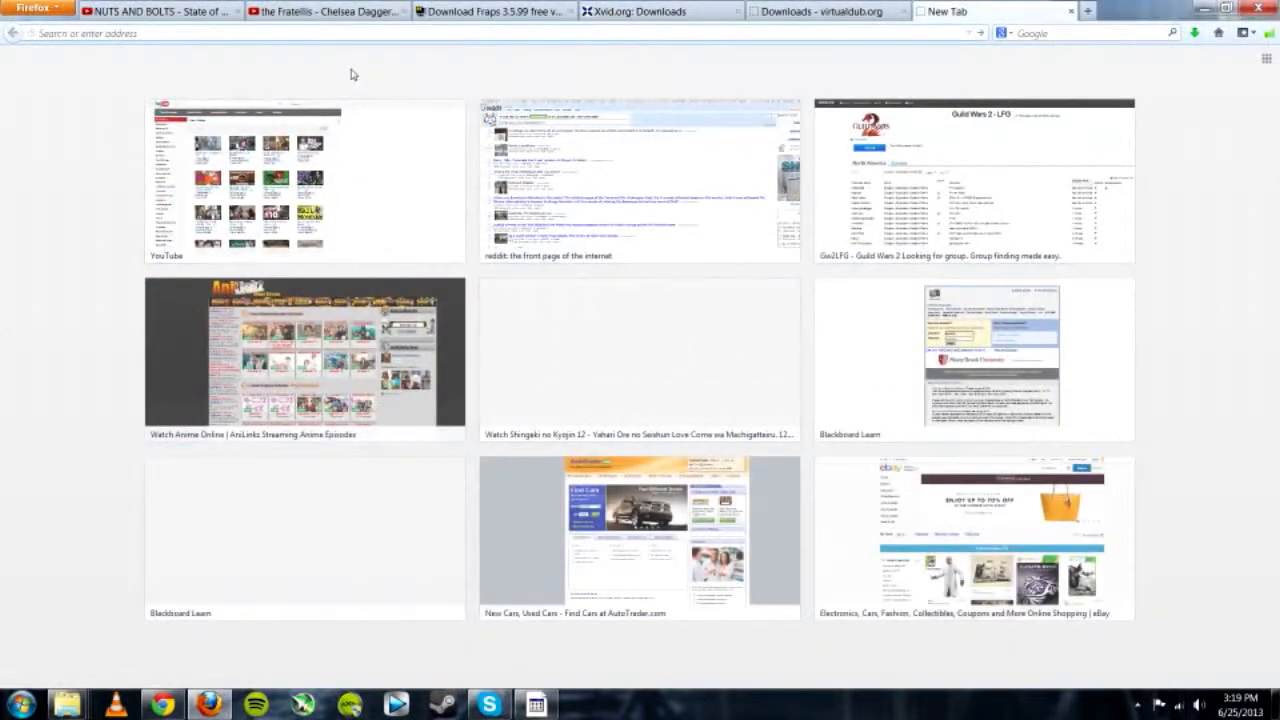
{"action": "type", "text": "youtube.com/"}
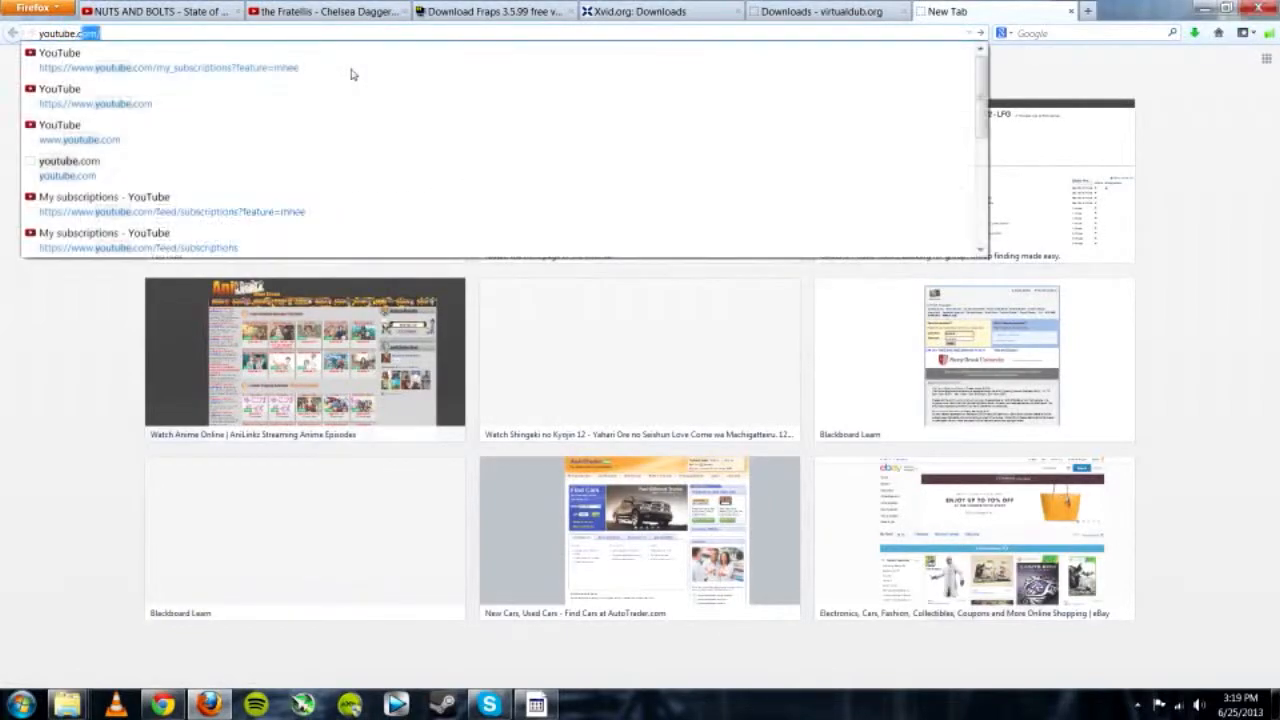
{"action": "key", "text": "Return"}
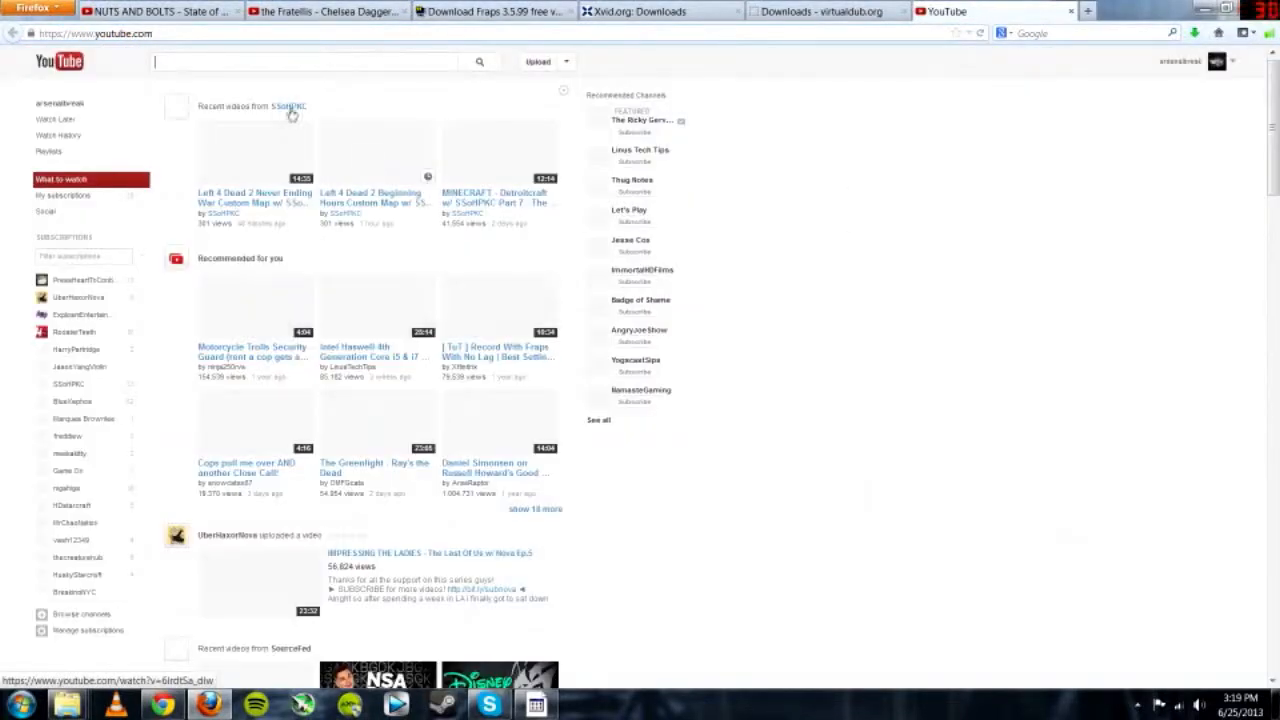
{"action": "left_click", "coordinate": [540, 63]}
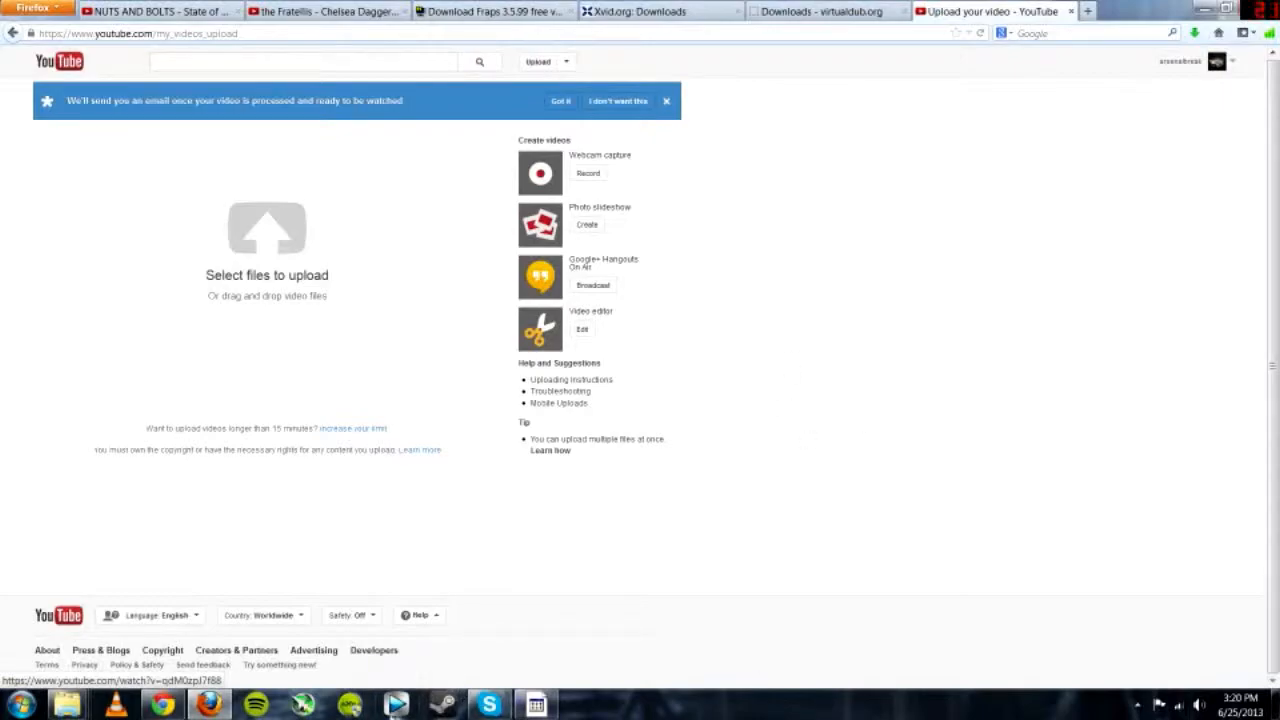
{"action": "left_click_drag", "start_coordinate": [411, 476], "coordinate": [3, 398]}
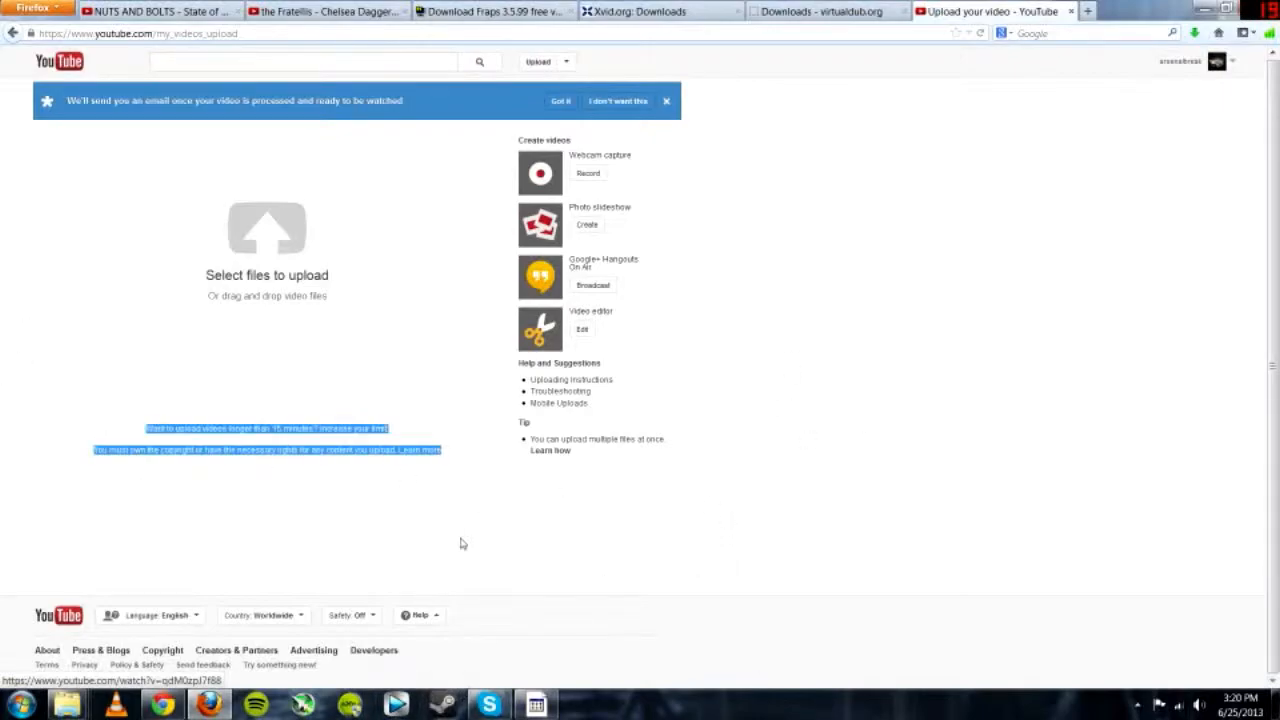
{"action": "left_click", "coordinate": [518, 608]}
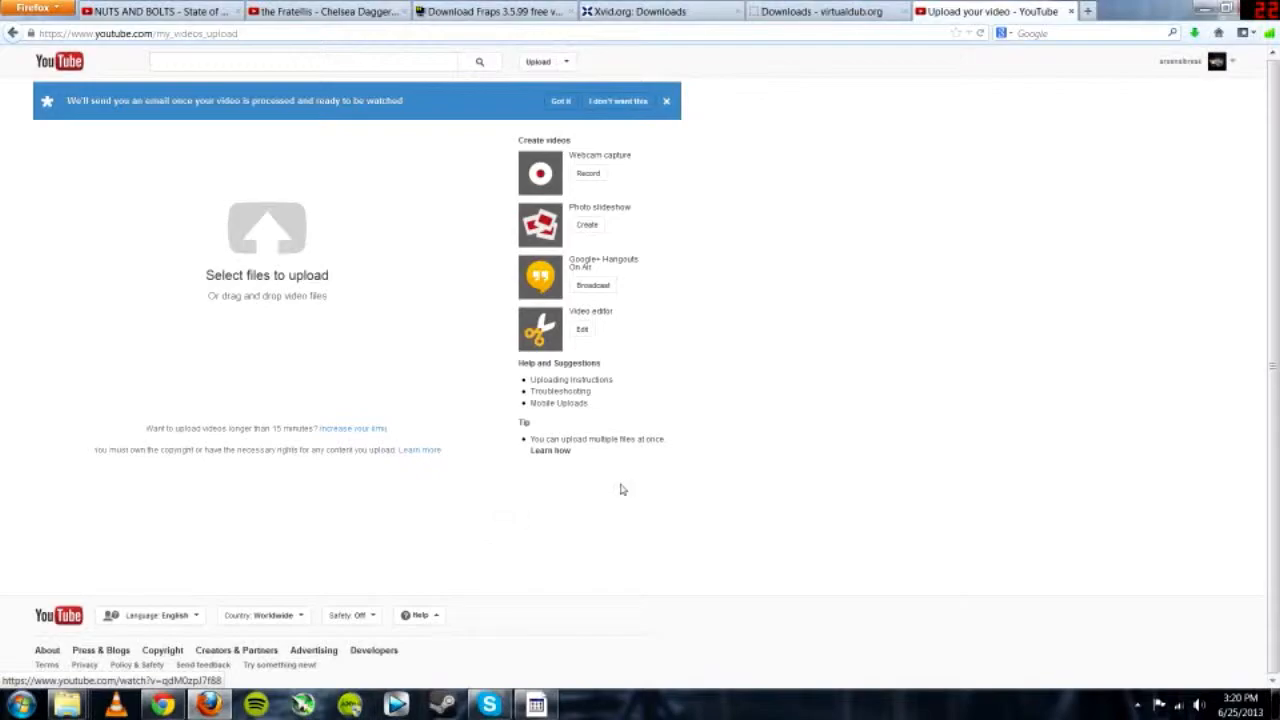